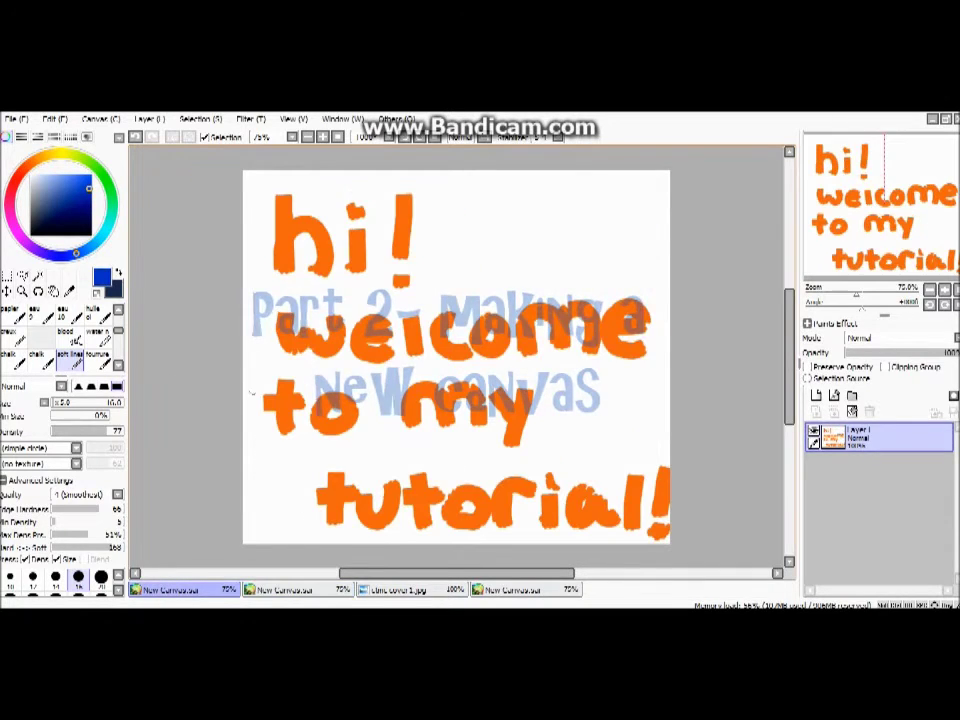
- Create a new blank canvas of 800 x 700 pixels at 72 pixels/inch
{"action": "left_click", "coordinate": [17, 118]}
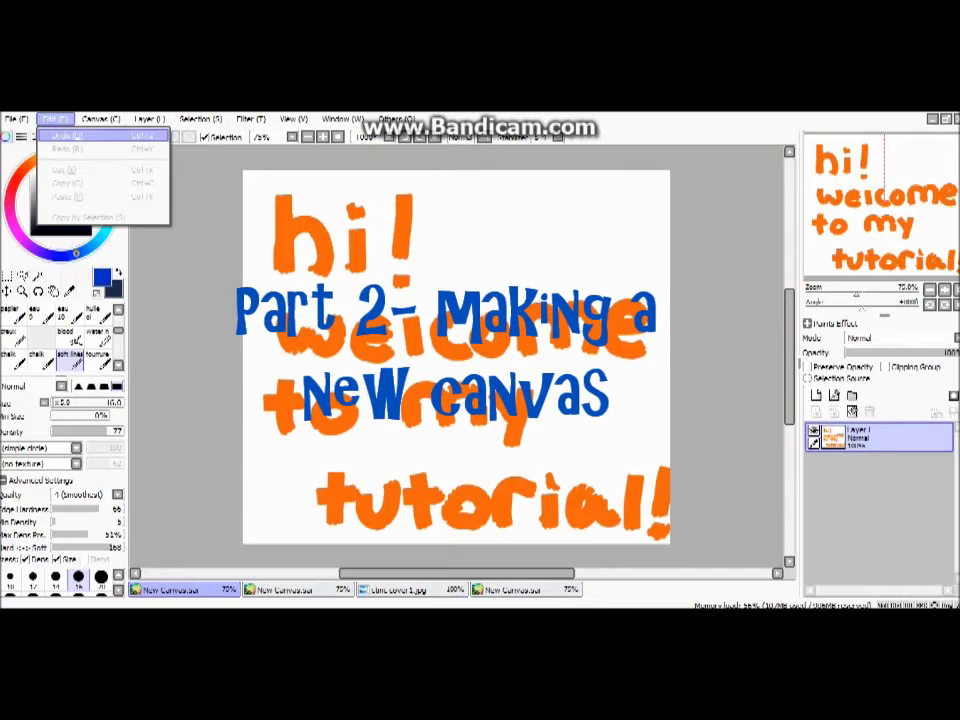
{"action": "left_click", "coordinate": [35, 135]}
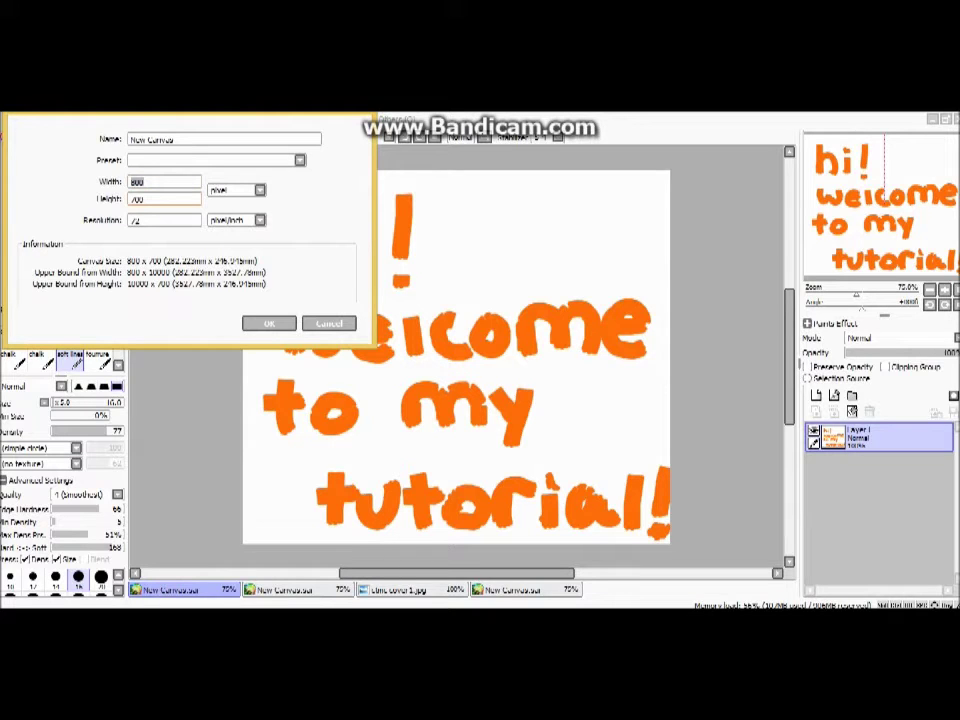
{"action": "key", "text": "Return"}
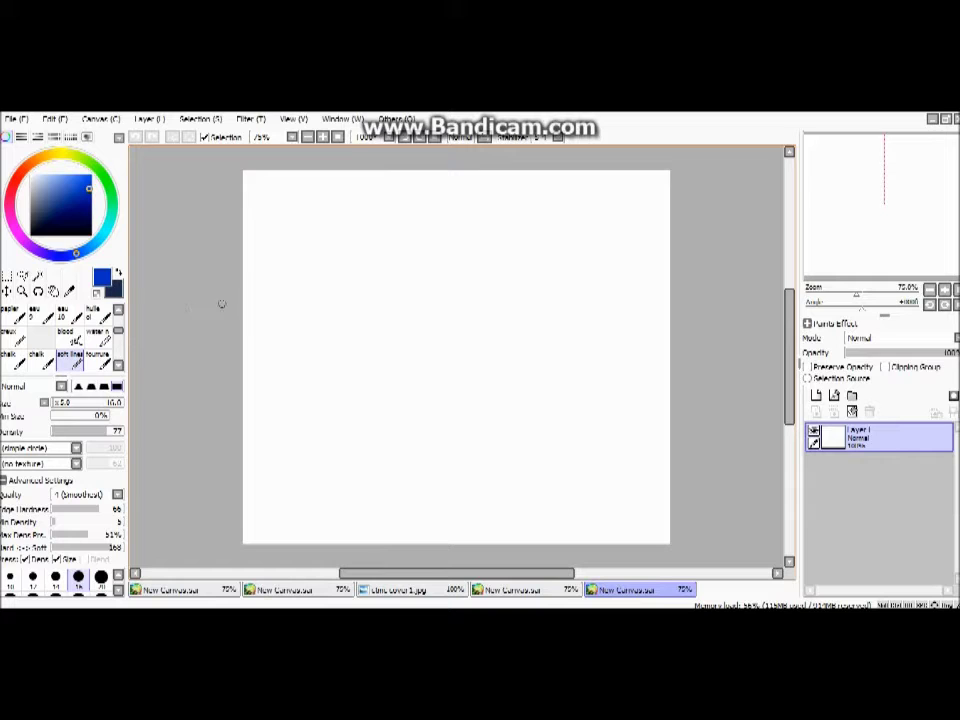
- Try a diagonal blue stroke with the fourrure brush on the blank canvas and undo it
{"action": "left_click", "coordinate": [118, 311]}
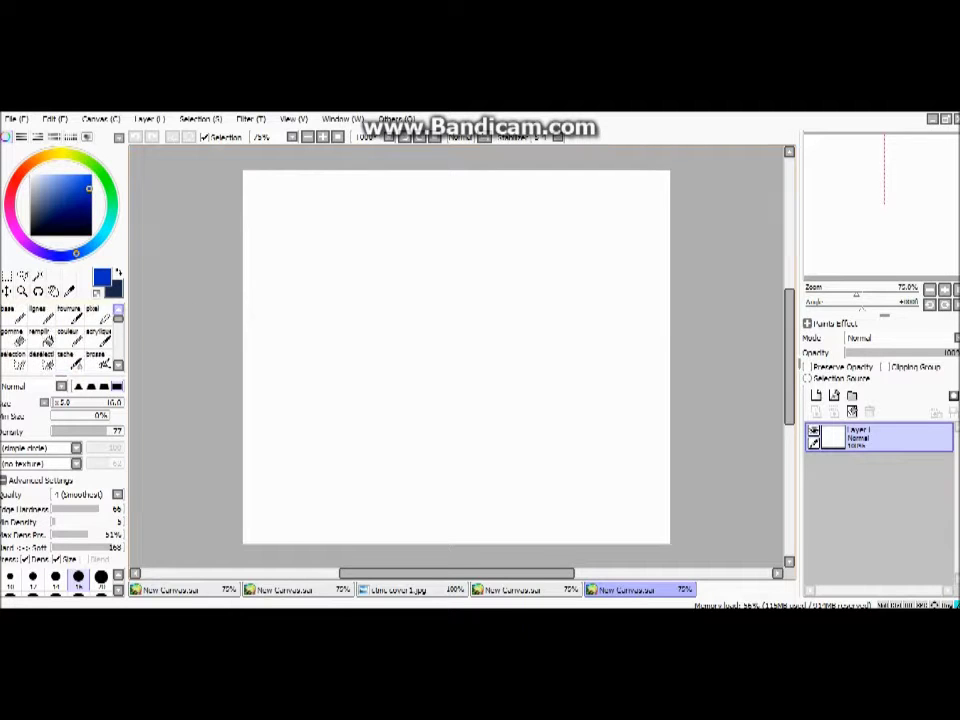
{"action": "left_click", "coordinate": [41, 316]}
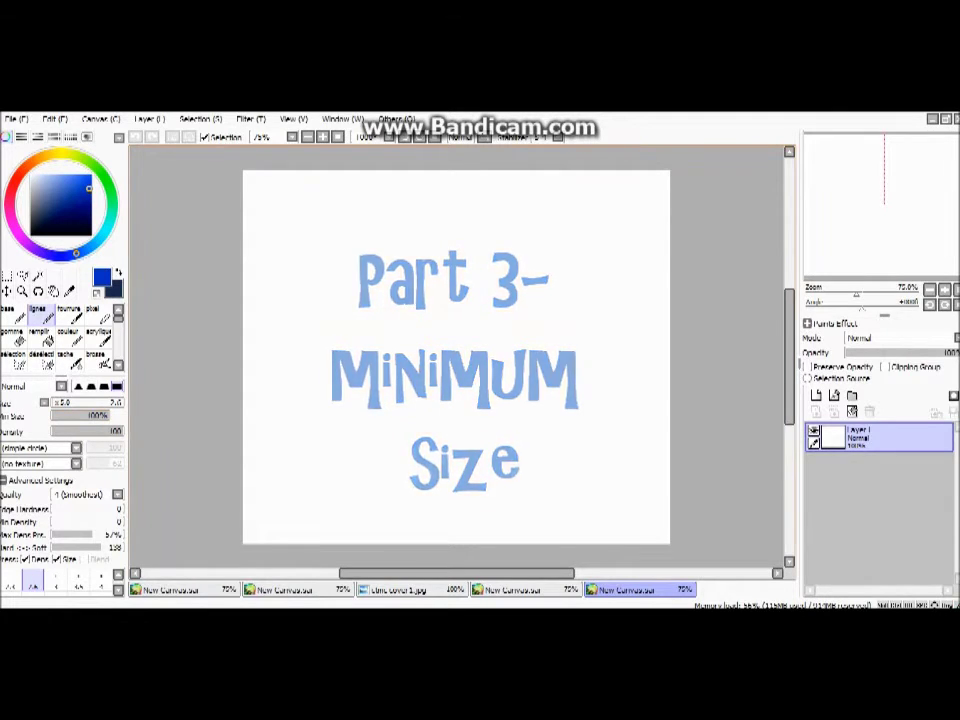
{"action": "left_click", "coordinate": [69, 315]}
{"action": "left_click_drag", "start_coordinate": [488, 224], "coordinate": [325, 361]}
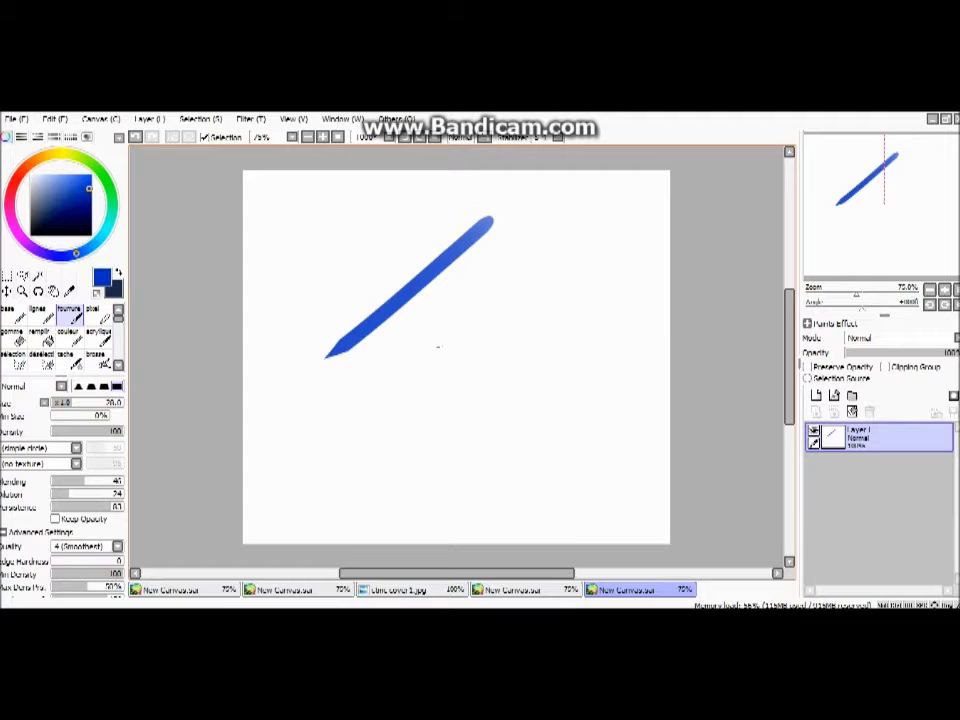
{"action": "left_click", "coordinate": [54, 119]}
{"action": "left_click", "coordinate": [64, 135]}
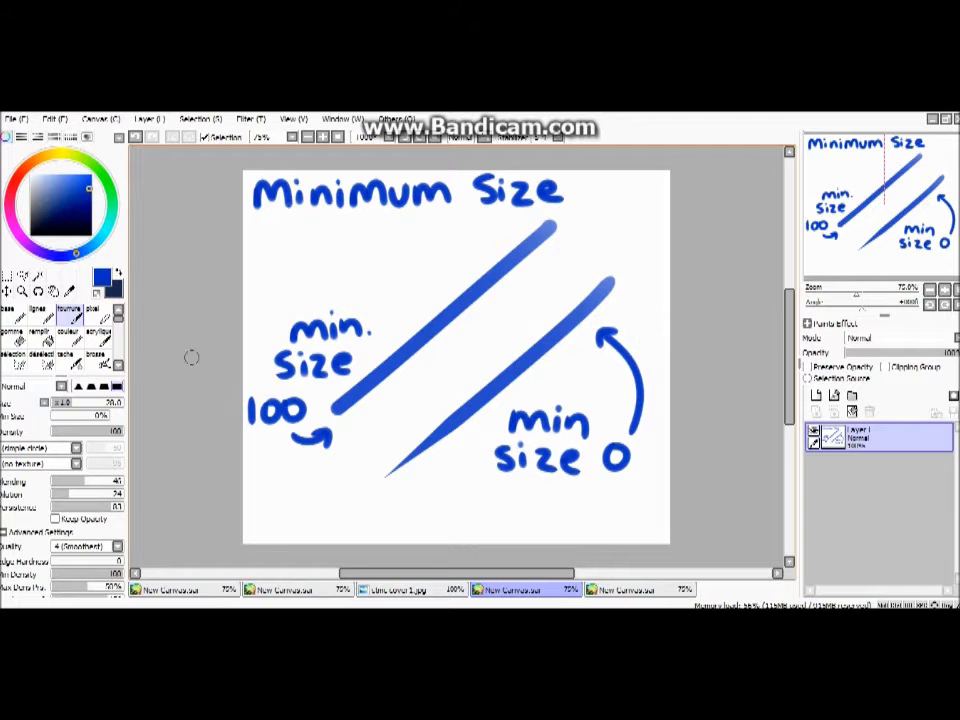
- Create another blank 800 x 700 pixel canvas at 72 pixels/inch for the selection tool demonstration
{"action": "left_click", "coordinate": [37, 275]}
{"action": "left_click", "coordinate": [17, 119]}
{"action": "left_click", "coordinate": [38, 135]}
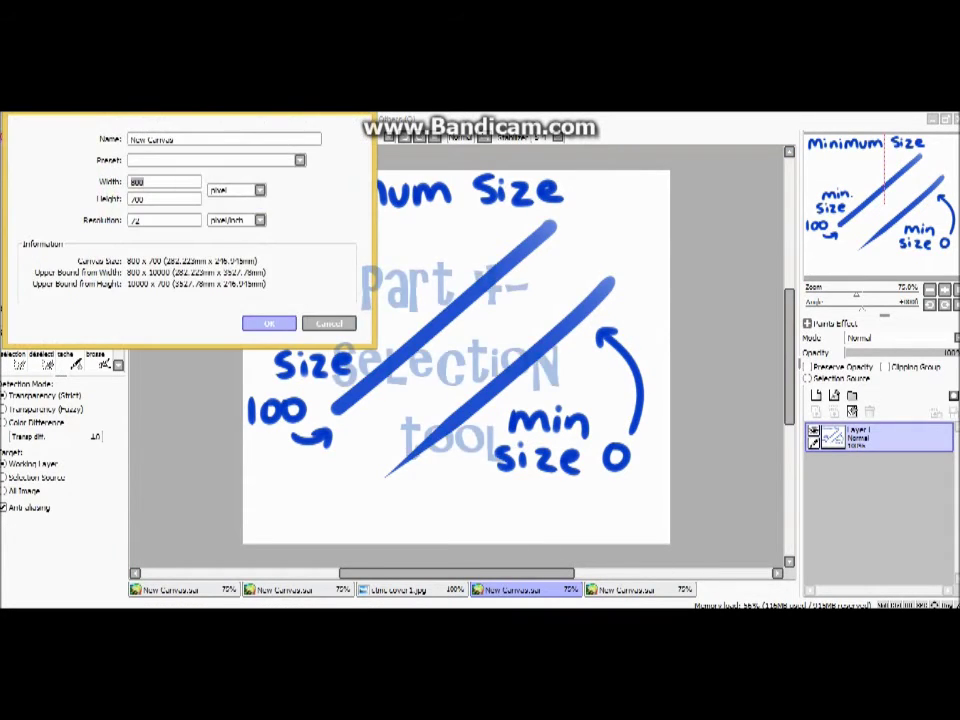
{"action": "key", "text": "Return"}
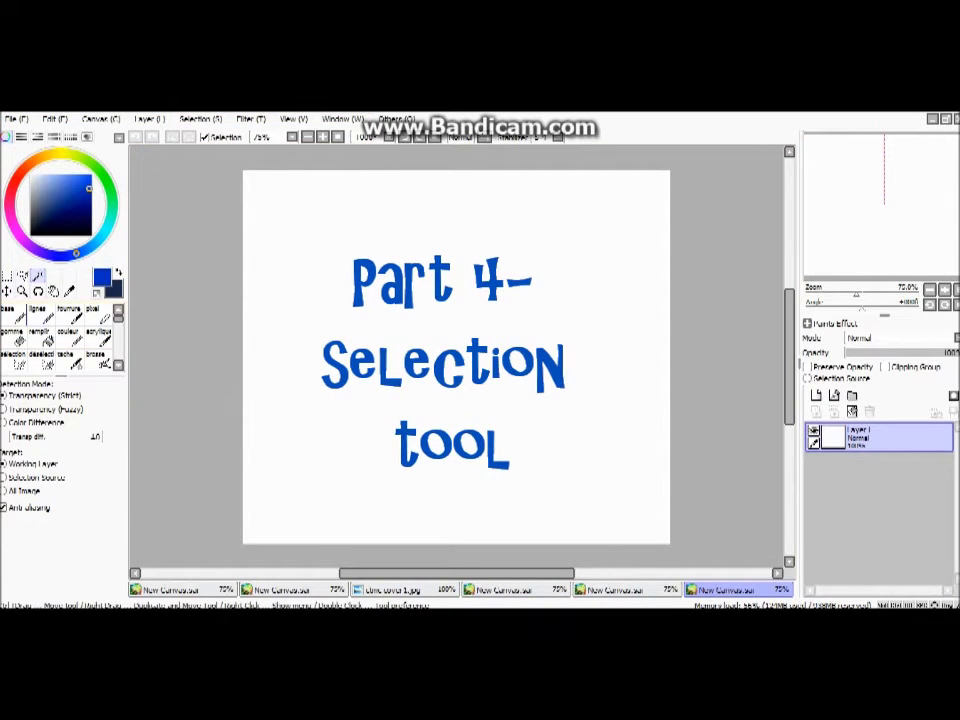
- Draw a blue smiley face with two eyes, a mouth and a closed oval outline using the fourrure brush
{"action": "left_click", "coordinate": [68, 313]}
{"action": "left_click", "coordinate": [370, 250]}
{"action": "left_click", "coordinate": [455, 251]}
{"action": "mouse_move", "coordinate": [373, 308]}
{"action": "left_mouse_down"}
{"action": "mouse_move", "coordinate": [432, 328]}
{"action": "mouse_move", "coordinate": [445, 313]}
{"action": "left_mouse_up"}
{"action": "mouse_move", "coordinate": [388, 191]}
{"action": "left_mouse_down"}
{"action": "mouse_move", "coordinate": [310, 304]}
{"action": "mouse_move", "coordinate": [532, 350]}
{"action": "mouse_move", "coordinate": [482, 197]}
{"action": "mouse_move", "coordinate": [398, 192]}
{"action": "mouse_move", "coordinate": [298, 272]}
{"action": "left_mouse_up"}
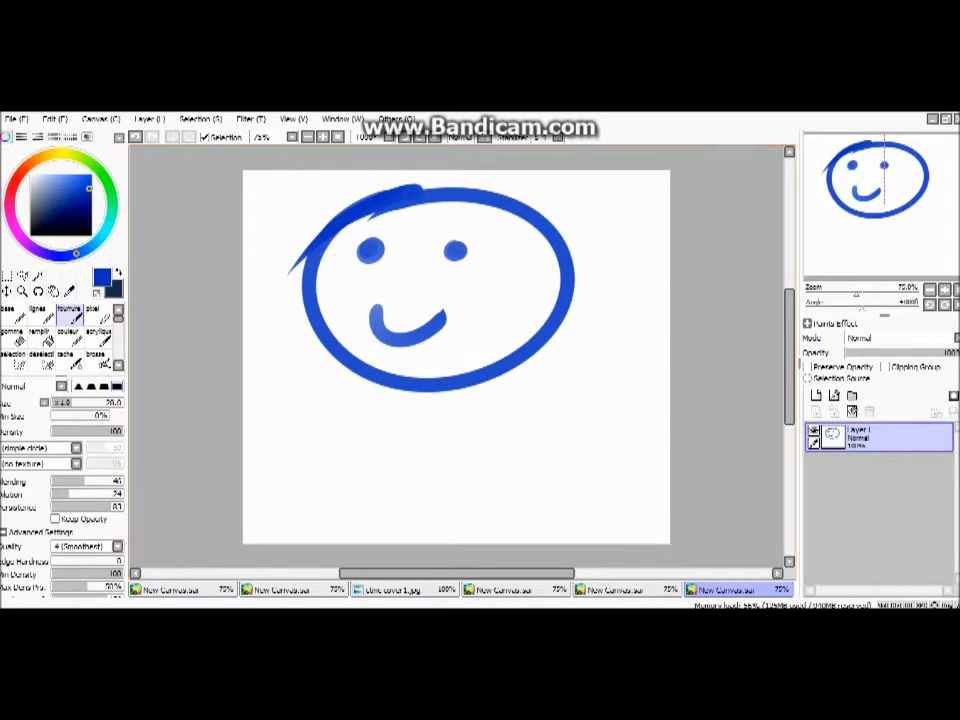
- Select the empty area outside the smiley with the Magic Wand and invert the selection to cover the face
{"action": "left_click", "coordinate": [38, 276]}
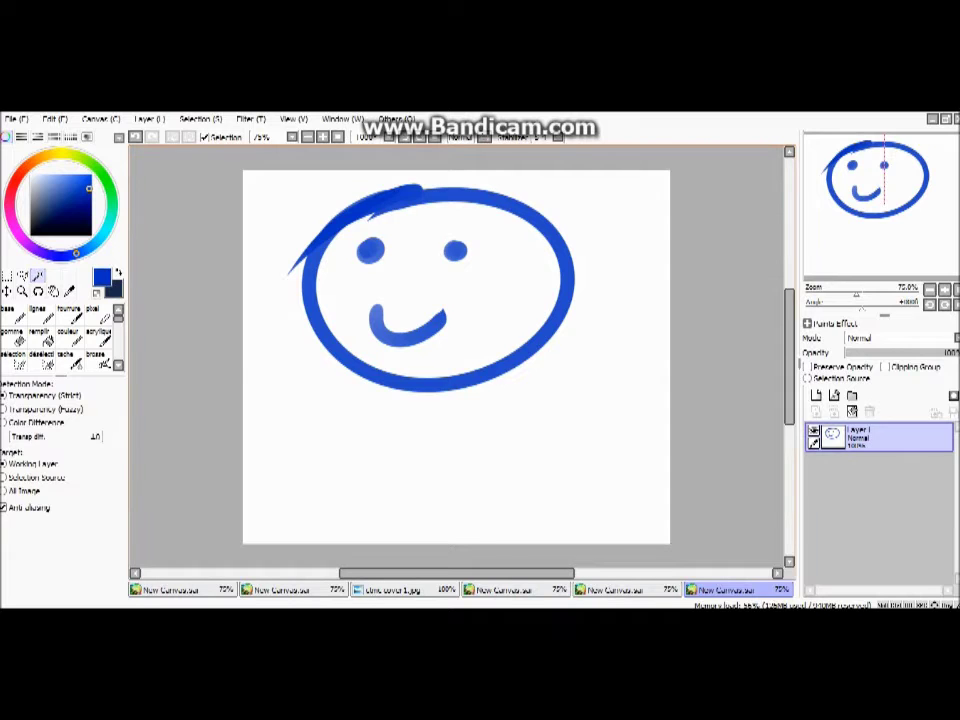
{"action": "left_click", "coordinate": [340, 440]}
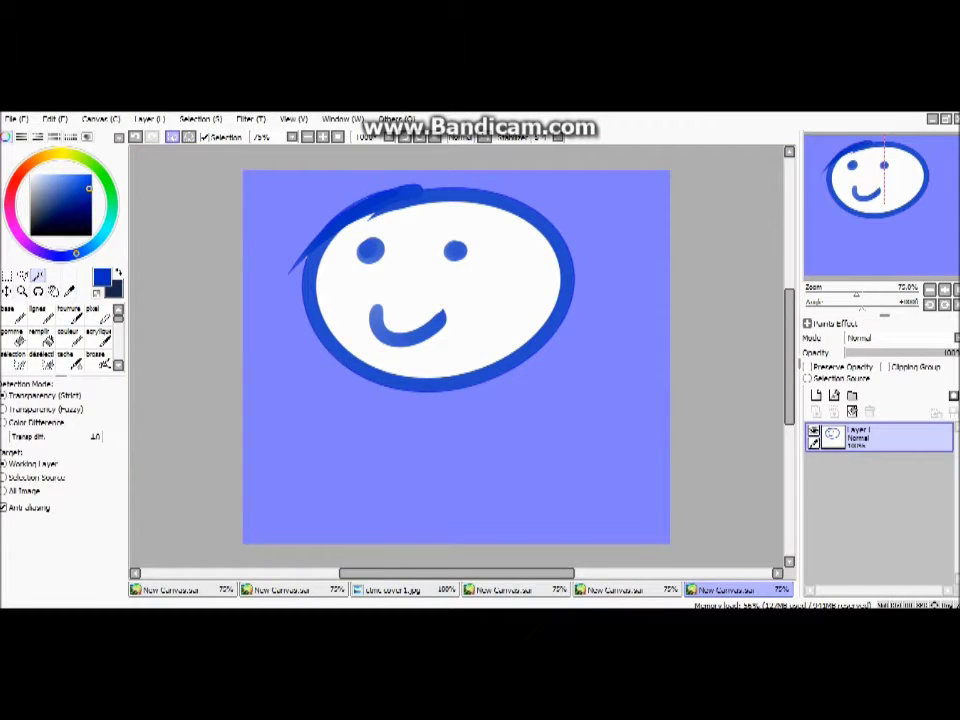
{"action": "key", "text": "ctrl+i"}
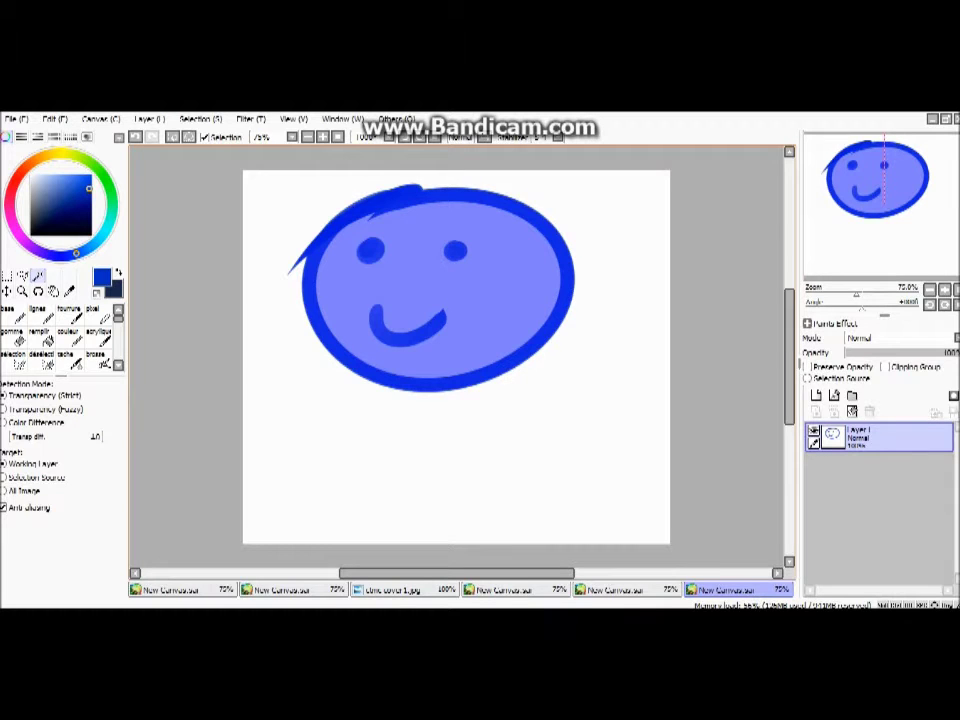
- Add a new layer beneath the outline layer and paint the selected face area light blue with the couleur brush
{"action": "left_click", "coordinate": [69, 337]}
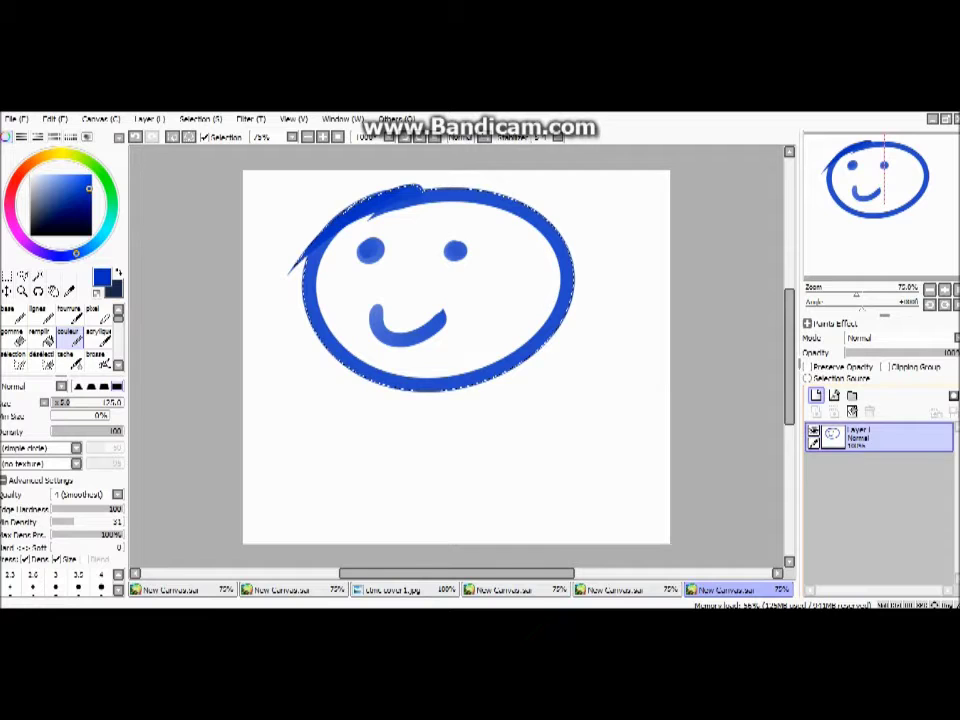
{"action": "left_click", "coordinate": [816, 395]}
{"action": "left_click_drag", "start_coordinate": [860, 437], "coordinate": [860, 470]}
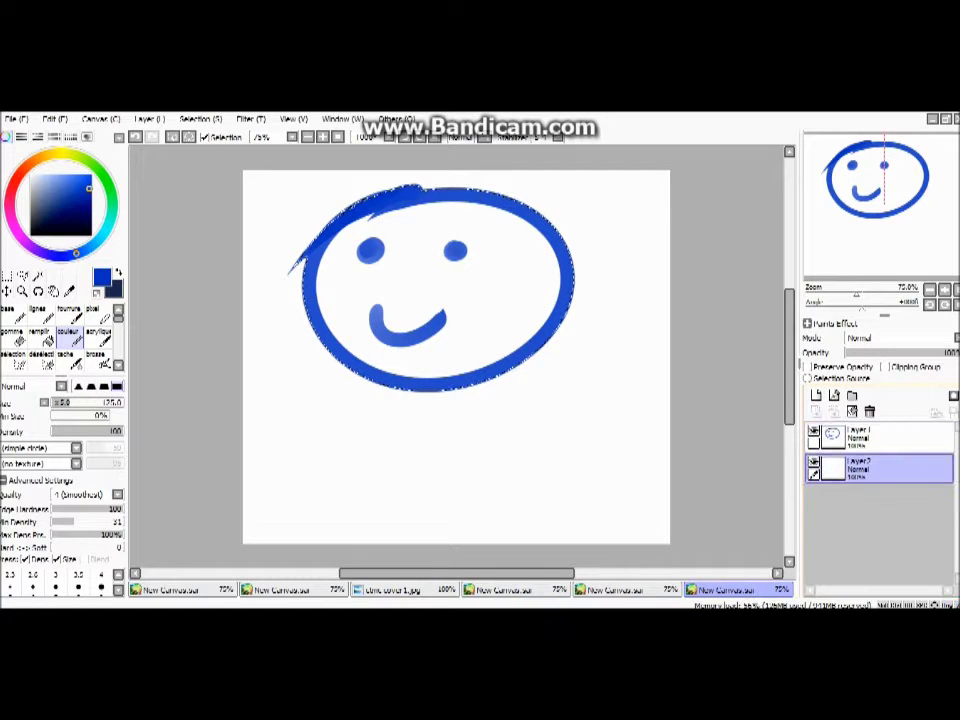
{"action": "left_click", "coordinate": [55, 174]}
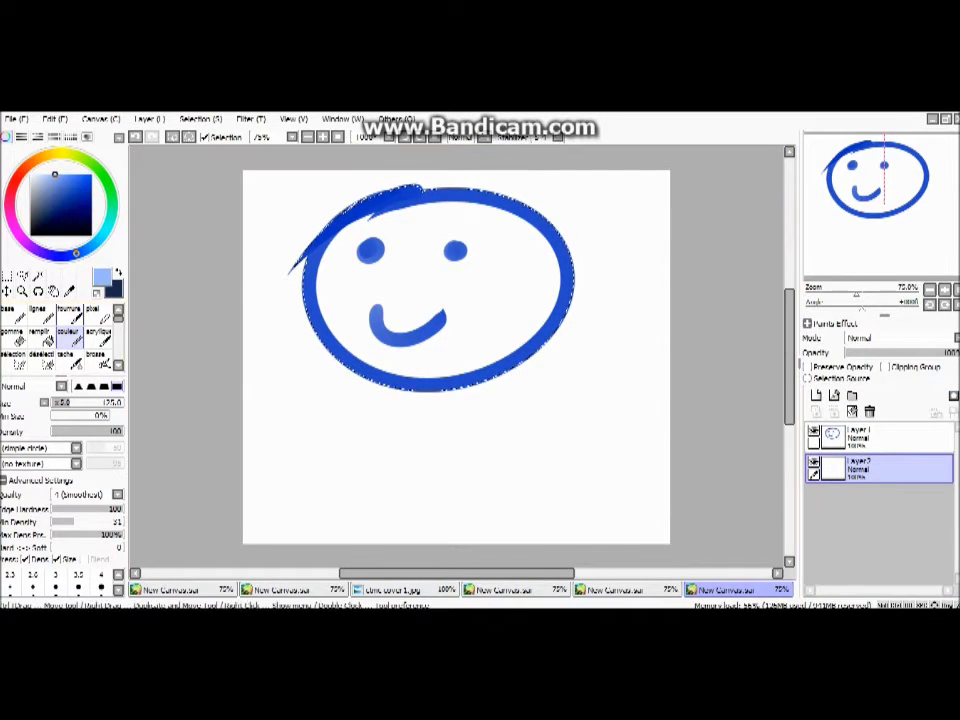
{"action": "mouse_move", "coordinate": [405, 218]}
{"action": "left_mouse_down"}
{"action": "mouse_move", "coordinate": [456, 197]}
{"action": "mouse_move", "coordinate": [346, 380]}
{"action": "mouse_move", "coordinate": [387, 392]}
{"action": "mouse_move", "coordinate": [563, 333]}
{"action": "left_mouse_up"}
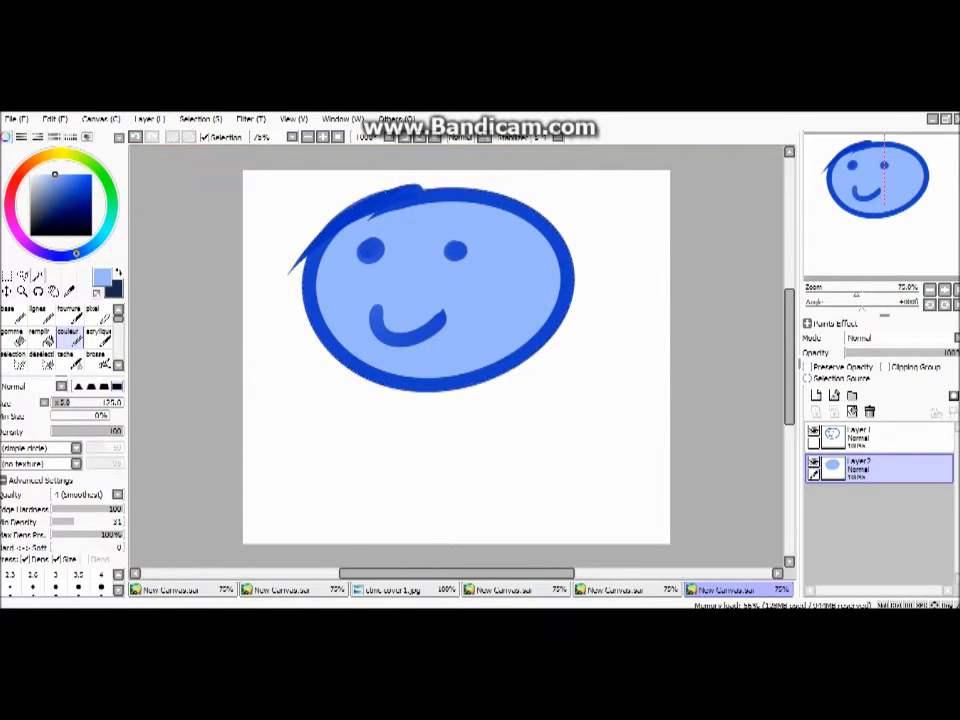
- Lasso the smiley's left eye on Layer 1 and move it slightly closer to the right eye
{"action": "left_click", "coordinate": [22, 275]}
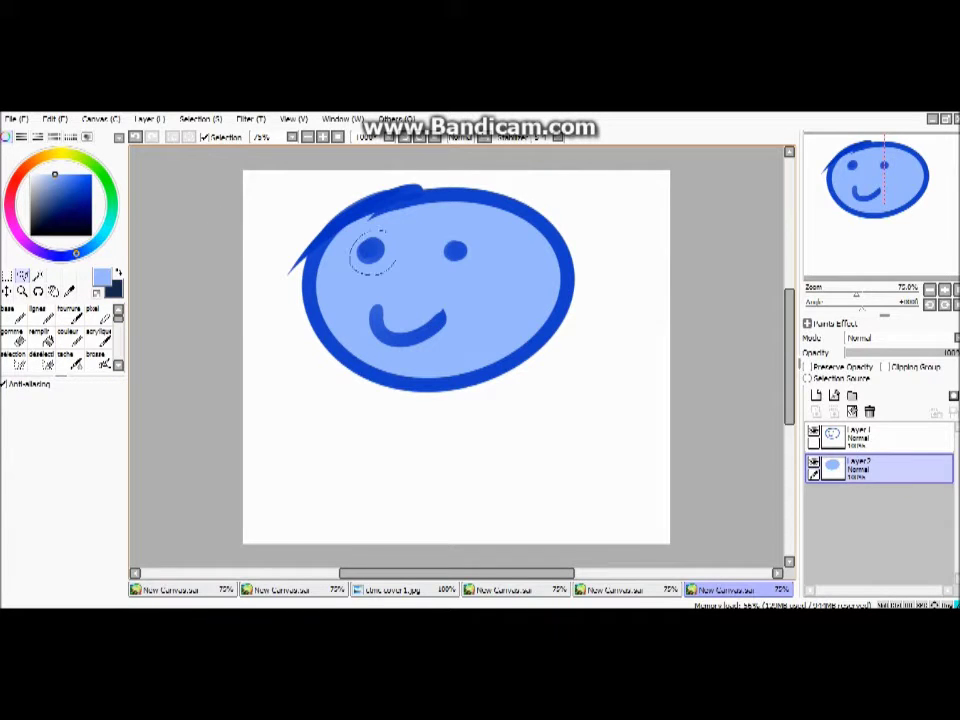
{"action": "key", "text": "ctrl+d"}
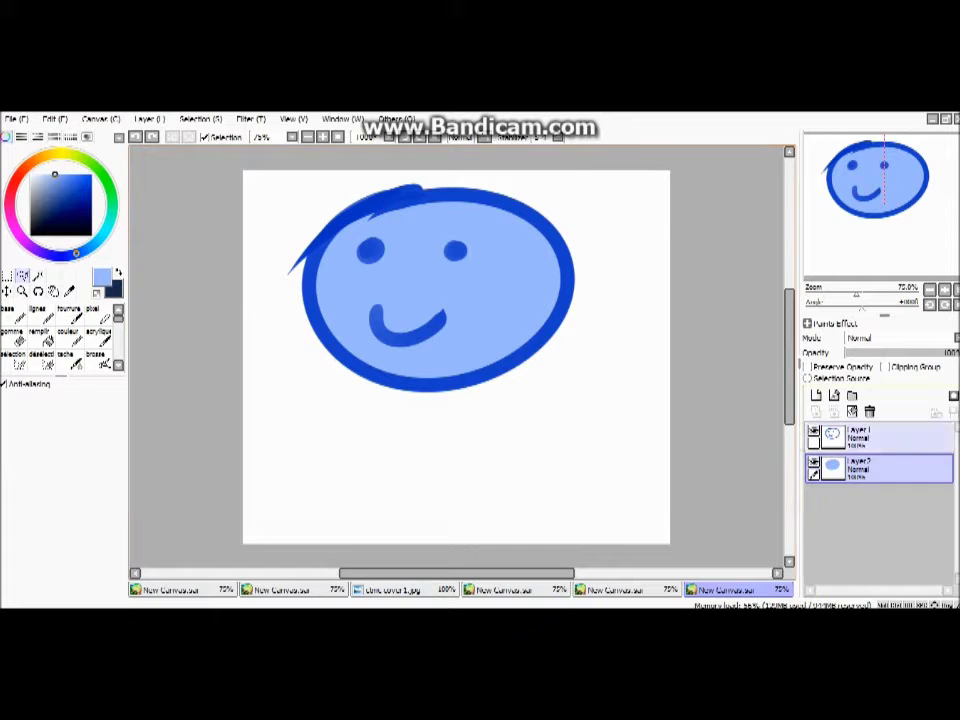
{"action": "left_click", "coordinate": [885, 437]}
{"action": "left_click_drag", "start_coordinate": [383, 234], "coordinate": [386, 248]}
{"action": "left_click", "coordinate": [481, 289]}
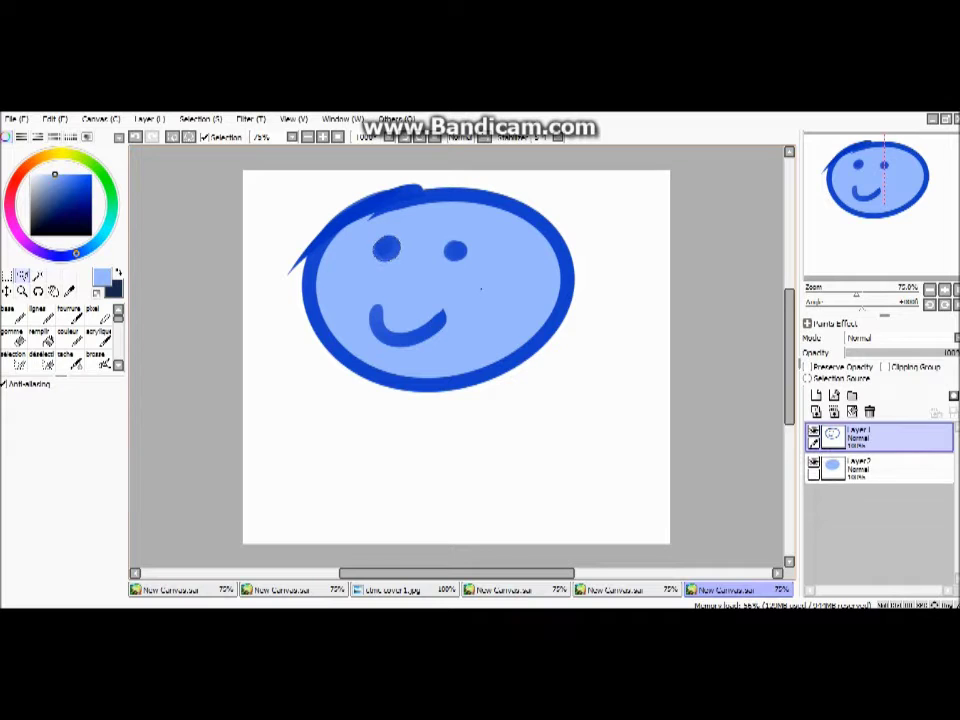
- Select the whole face outline on Layer 1 with a rectangular selection and move it down
{"action": "left_click", "coordinate": [7, 276]}
{"action": "left_click_drag", "start_coordinate": [291, 160], "coordinate": [635, 440]}
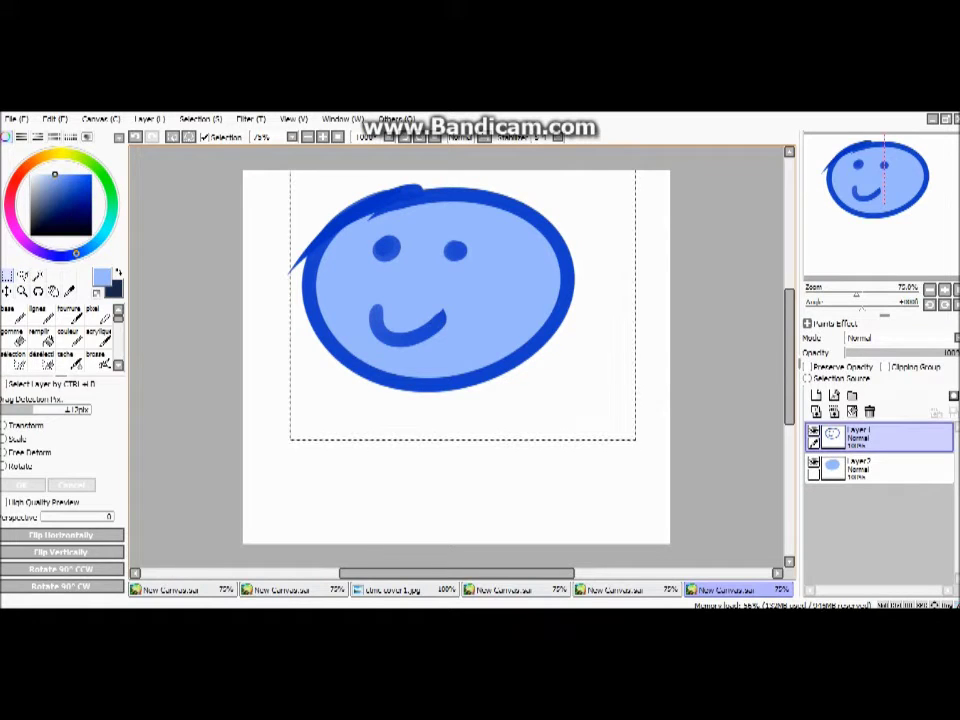
{"action": "left_click_drag", "start_coordinate": [440, 290], "coordinate": [446, 344]}
- Move the light blue fill on Layer2 down to line up with the face outline, and clear the selection
{"action": "left_click", "coordinate": [880, 494]}
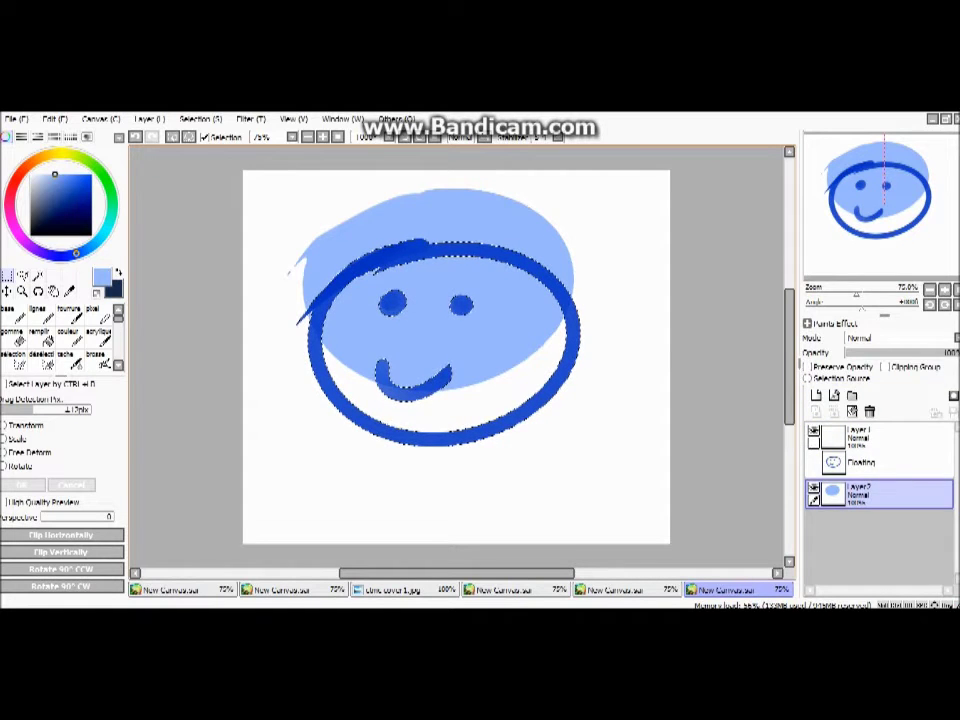
{"action": "key", "text": "ctrl+d"}
{"action": "left_click_drag", "start_coordinate": [470, 217], "coordinate": [646, 434]}
{"action": "key", "text": "ctrl+d"}
{"action": "left_click_drag", "start_coordinate": [450, 300], "coordinate": [455, 353]}
{"action": "key", "text": "ctrl+d"}
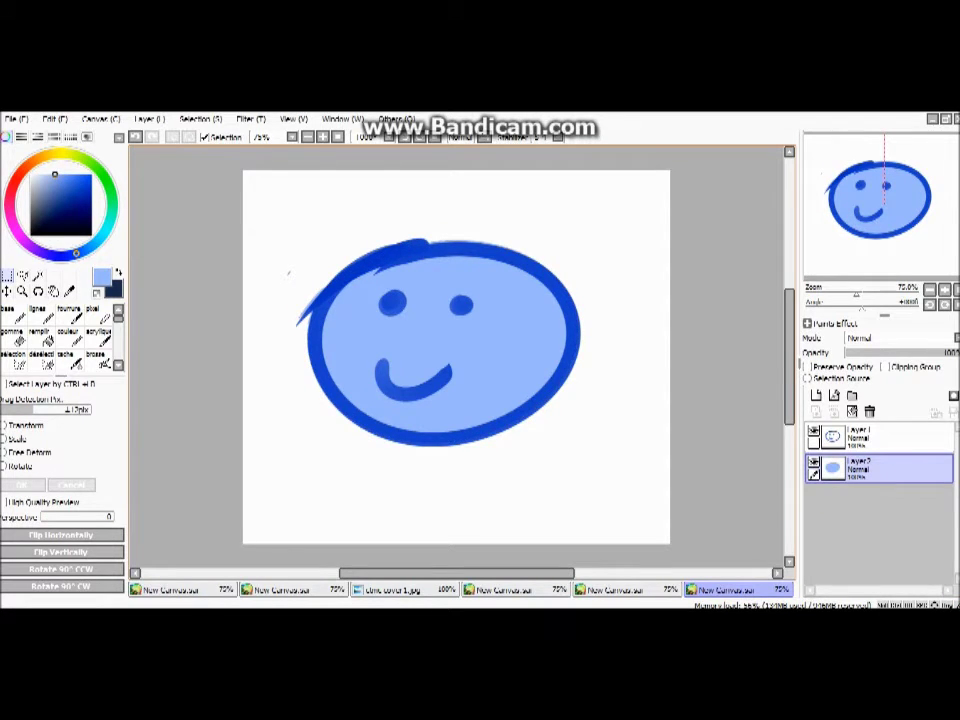
- Flip the face outline on Layer 1 horizontally and vertically, and rotate it 90° counter-clockwise four times back to its original orientation
{"action": "scroll", "coordinate": [60, 335], "scroll_direction": "down", "scroll_amount": 1}
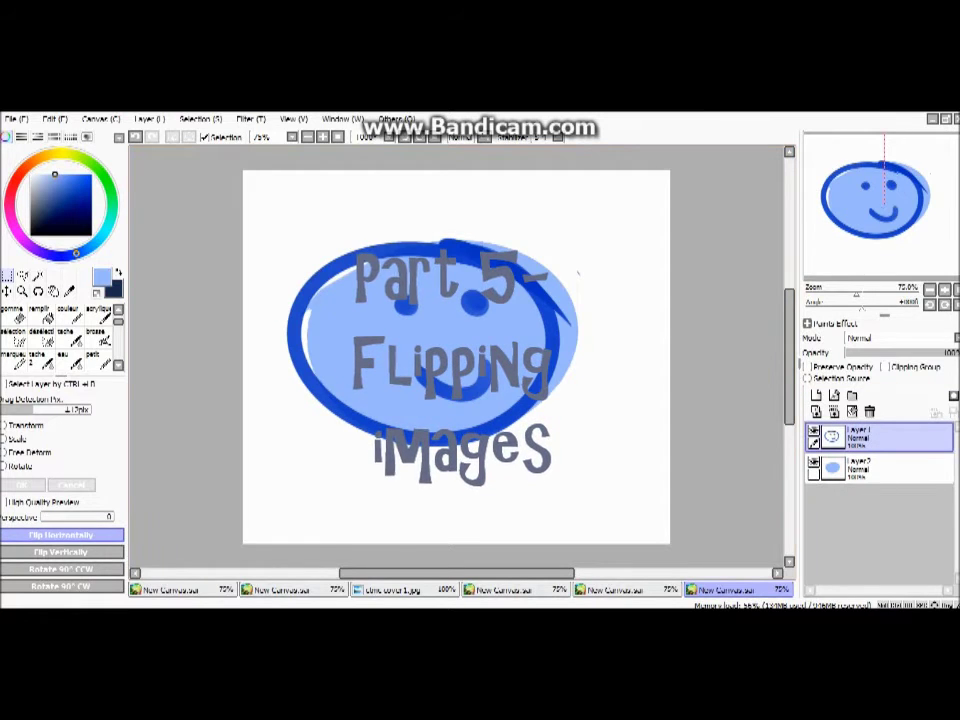
{"action": "left_click", "coordinate": [61, 535]}
{"action": "left_click", "coordinate": [61, 552]}
{"action": "left_click", "coordinate": [61, 552]}
{"action": "left_click", "coordinate": [61, 569]}
{"action": "left_click", "coordinate": [61, 569]}
{"action": "left_click", "coordinate": [61, 569]}
{"action": "left_click", "coordinate": [61, 569]}
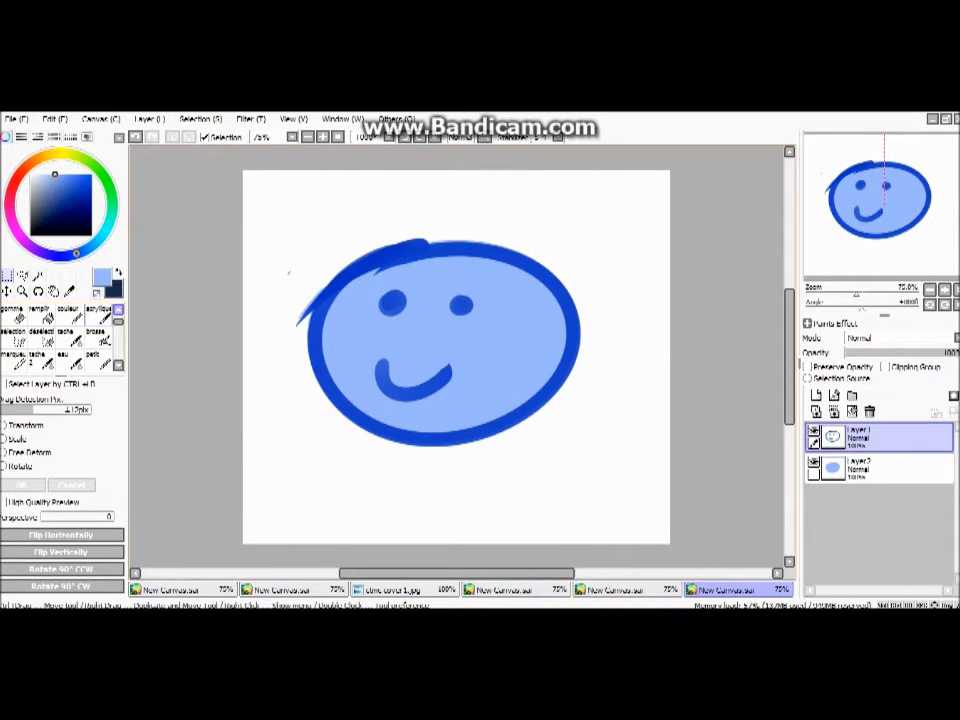
- Transform the face outline on Layer 1 to a smaller size and place it inside the light blue fill
{"action": "key", "text": "ctrl+t"}
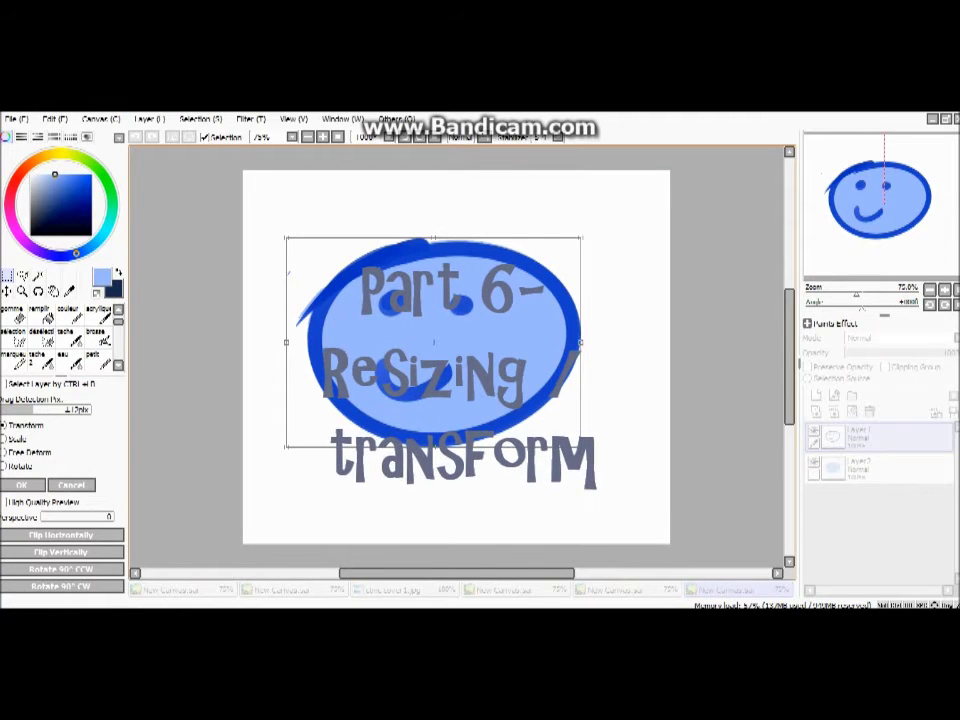
{"action": "left_click_drag", "start_coordinate": [286, 238], "coordinate": [351, 268]}
{"action": "left_click_drag", "start_coordinate": [466, 358], "coordinate": [441, 340]}
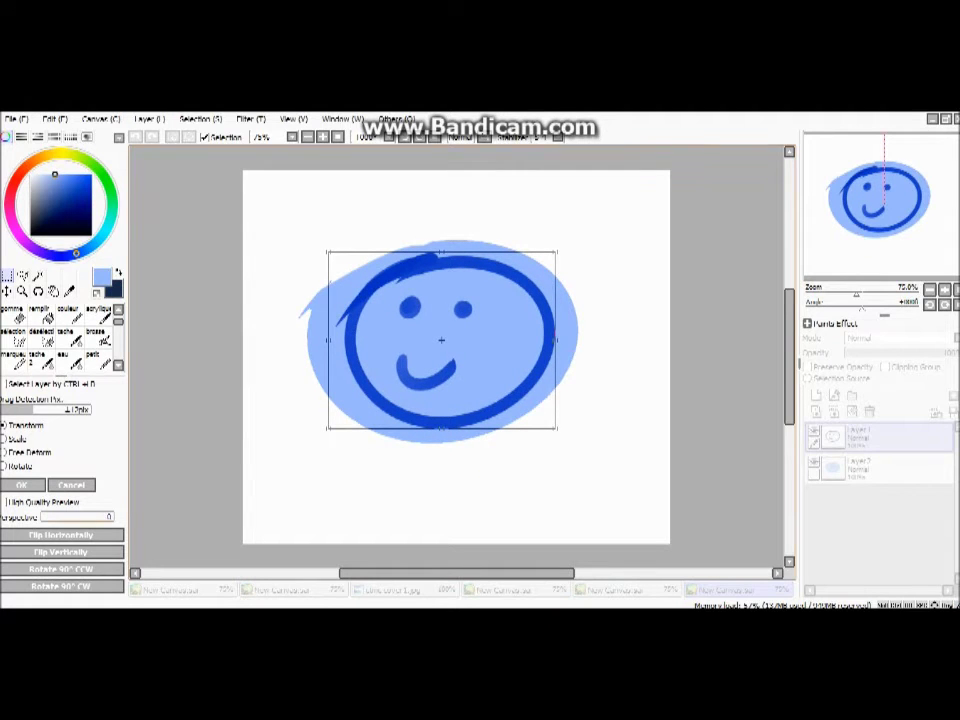
{"action": "mouse_move", "coordinate": [300, 225]}
{"action": "left_mouse_down"}
{"action": "mouse_move", "coordinate": [332, 194]}
{"action": "mouse_move", "coordinate": [556, 199]}
{"action": "mouse_move", "coordinate": [459, 521]}
{"action": "mouse_move", "coordinate": [415, 175]}
{"action": "mouse_move", "coordinate": [295, 231]}
{"action": "left_mouse_up"}
{"action": "key", "text": "Return"}
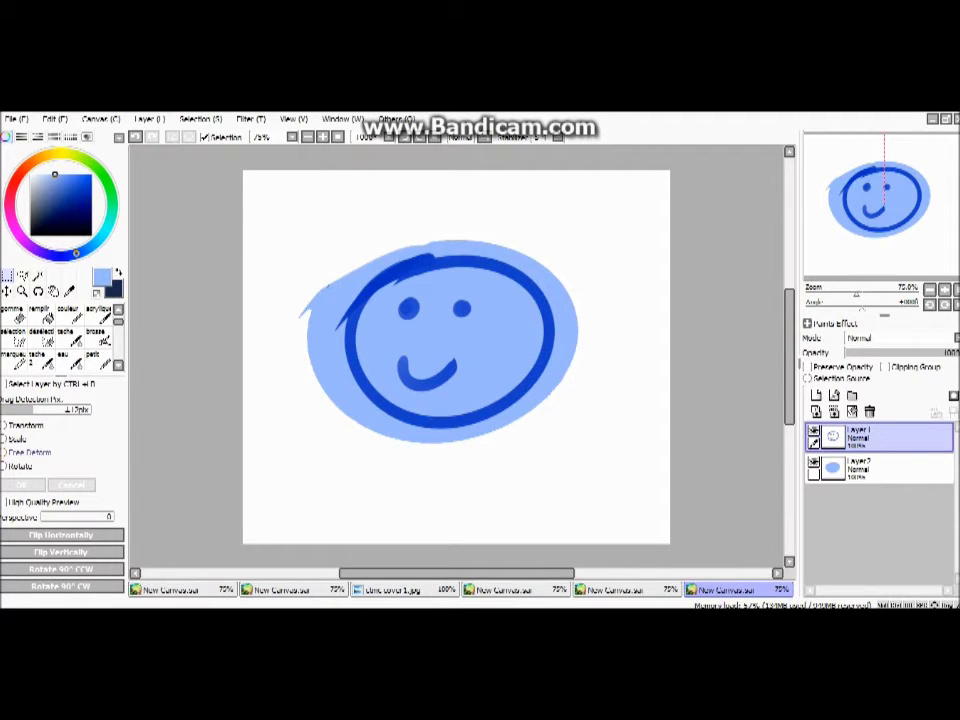
{"action": "key", "text": "ctrl+t"}
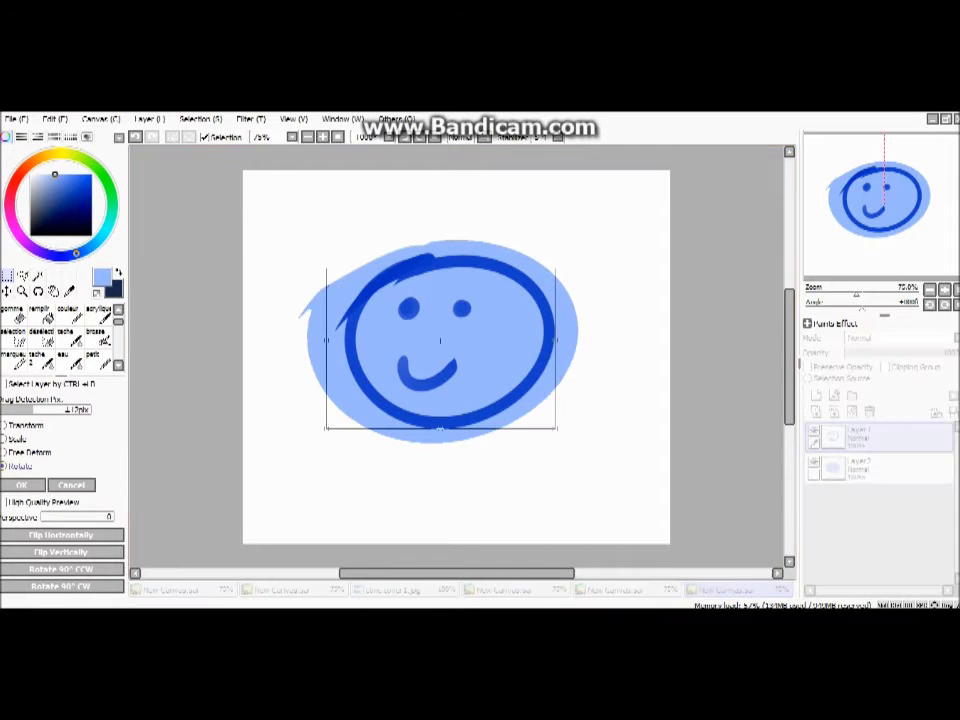
{"action": "key", "text": "Return"}
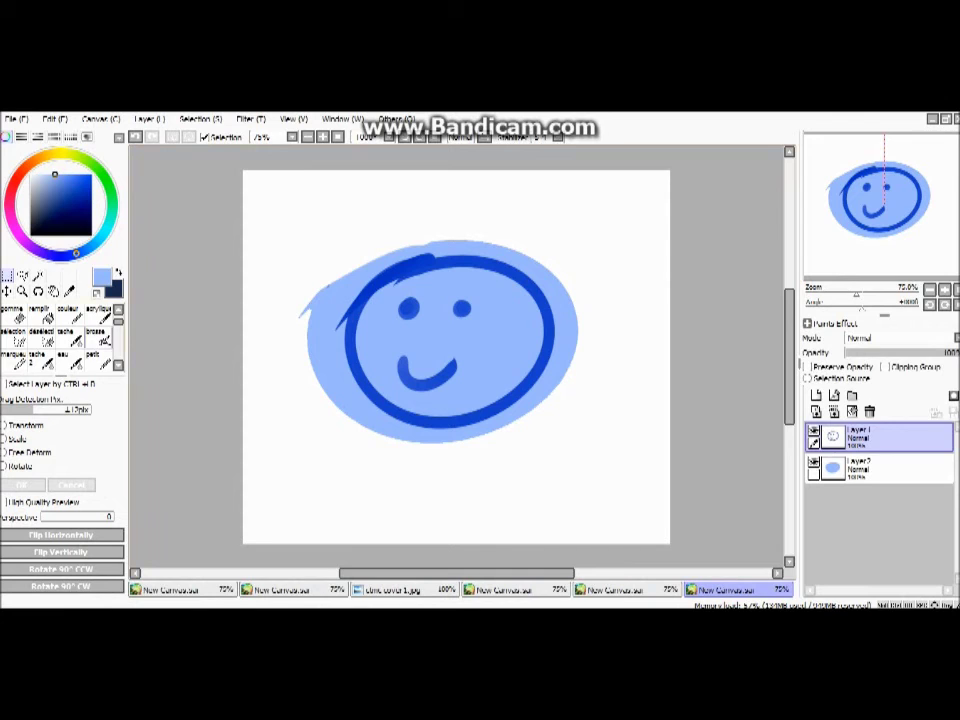
- Zoom in on the smiley face to 150% with the Zoom tool
{"action": "left_click", "coordinate": [70, 315]}
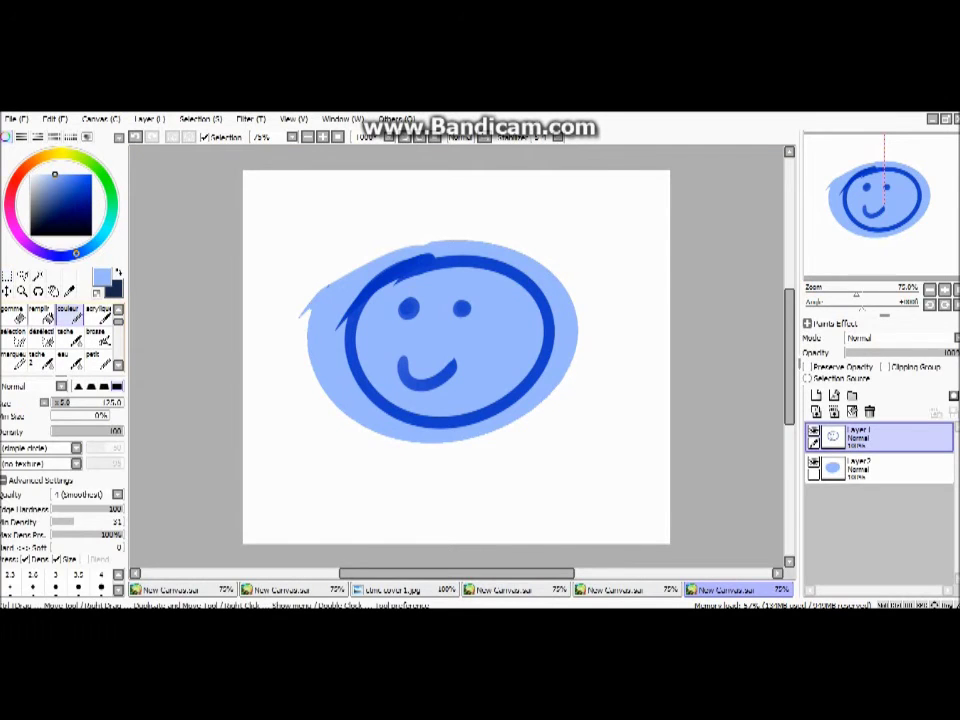
{"action": "left_click", "coordinate": [15, 316]}
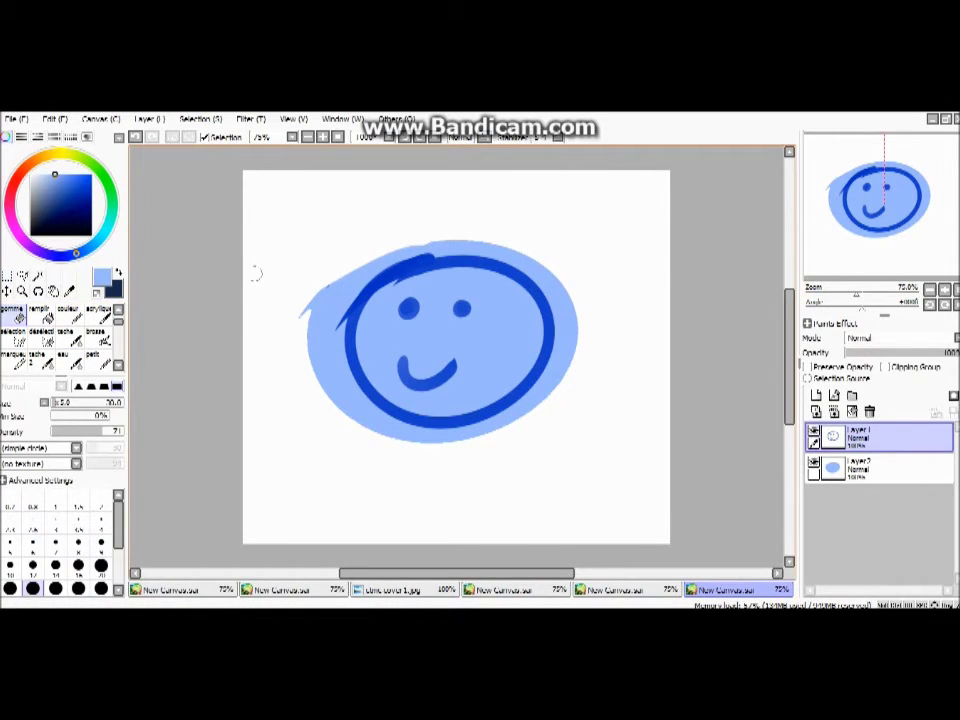
{"action": "left_click", "coordinate": [22, 291]}
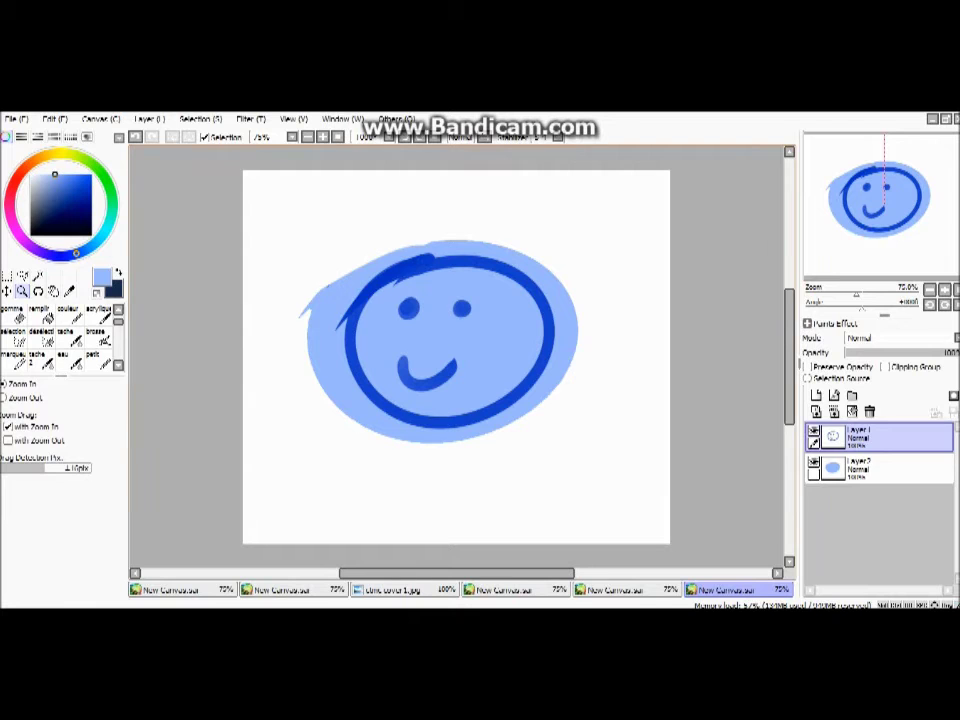
{"action": "left_click", "coordinate": [456, 357]}
{"action": "left_click", "coordinate": [456, 357]}
- Shift the face outline slightly to the right with the Move tool and try the Hand tool on the canvas
{"action": "left_click", "coordinate": [7, 291]}
{"action": "mouse_move", "coordinate": [468, 292]}
{"action": "left_mouse_down"}
{"action": "mouse_move", "coordinate": [476, 414]}
{"action": "mouse_move", "coordinate": [477, 293]}
{"action": "left_mouse_up"}
{"action": "left_click", "coordinate": [54, 291]}
{"action": "left_click_drag", "start_coordinate": [530, 420], "coordinate": [537, 475]}
- Delete Layer 1 with the face outline, leaving only the light blue fill layer
{"action": "mouse_move", "coordinate": [799, 364]}
{"action": "left_mouse_down"}
{"action": "mouse_move", "coordinate": [722, 364]}
{"action": "mouse_move", "coordinate": [781, 364]}
{"action": "left_mouse_up"}
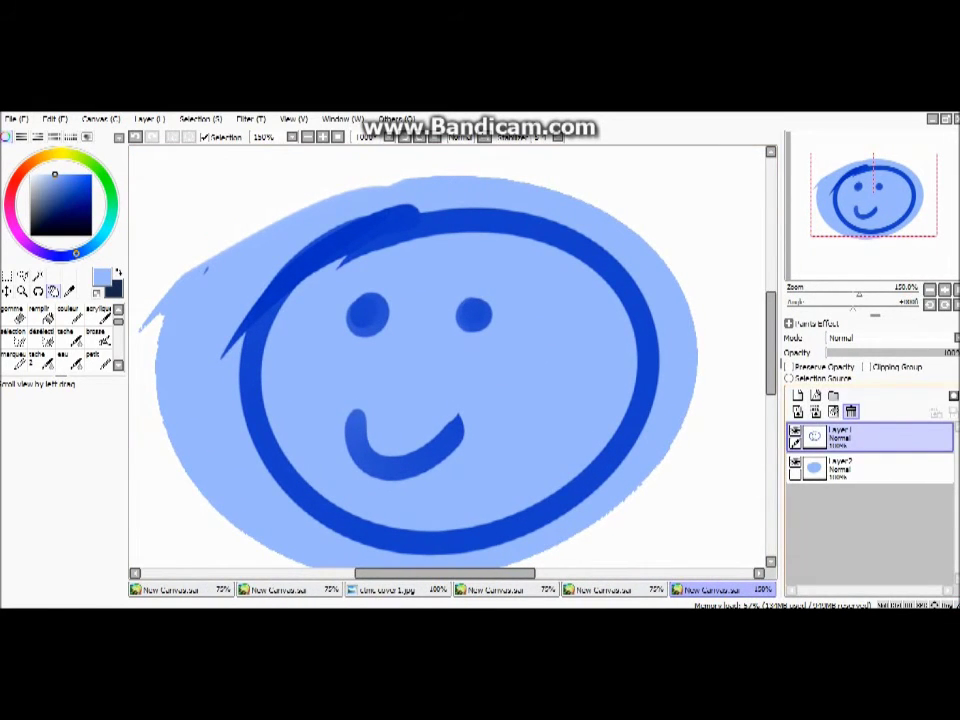
{"action": "left_click", "coordinate": [851, 412]}
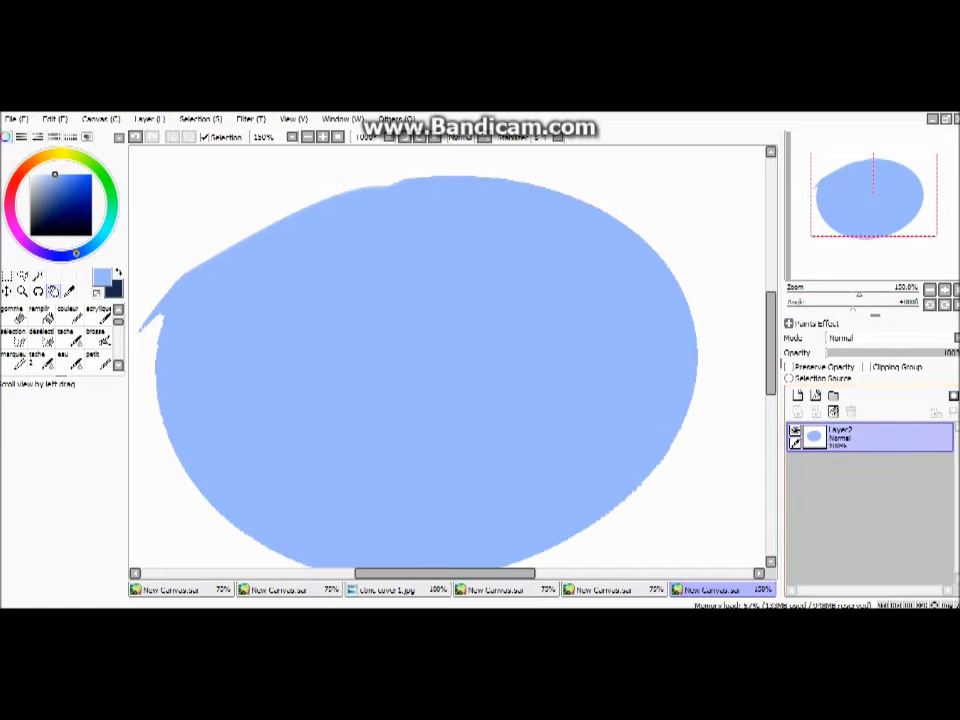
- Try adding a layer set above Layer2, undo it and restore the light blue fill
{"action": "key", "text": "ctrl+z"}
{"action": "left_click", "coordinate": [833, 396]}
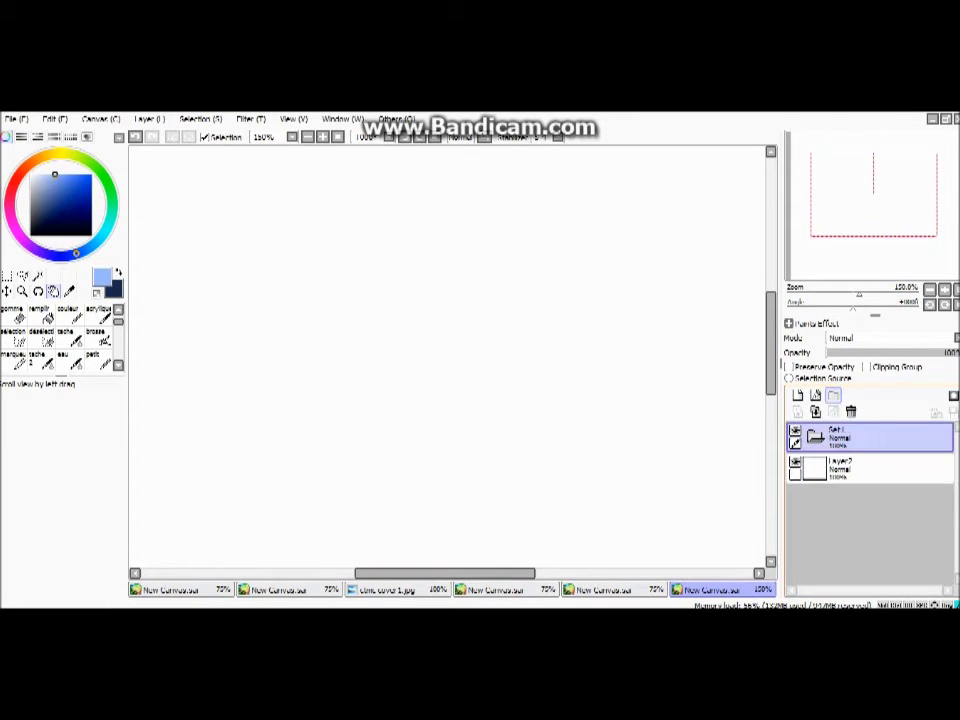
{"action": "key", "text": "ctrl+z"}
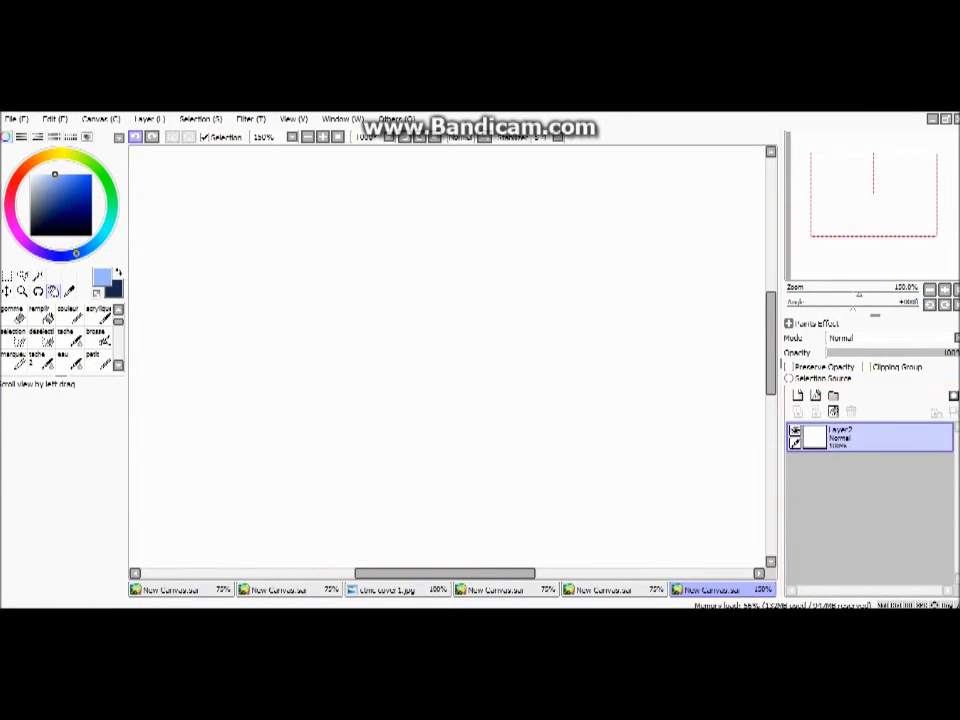
{"action": "key", "text": "ctrl+y"}
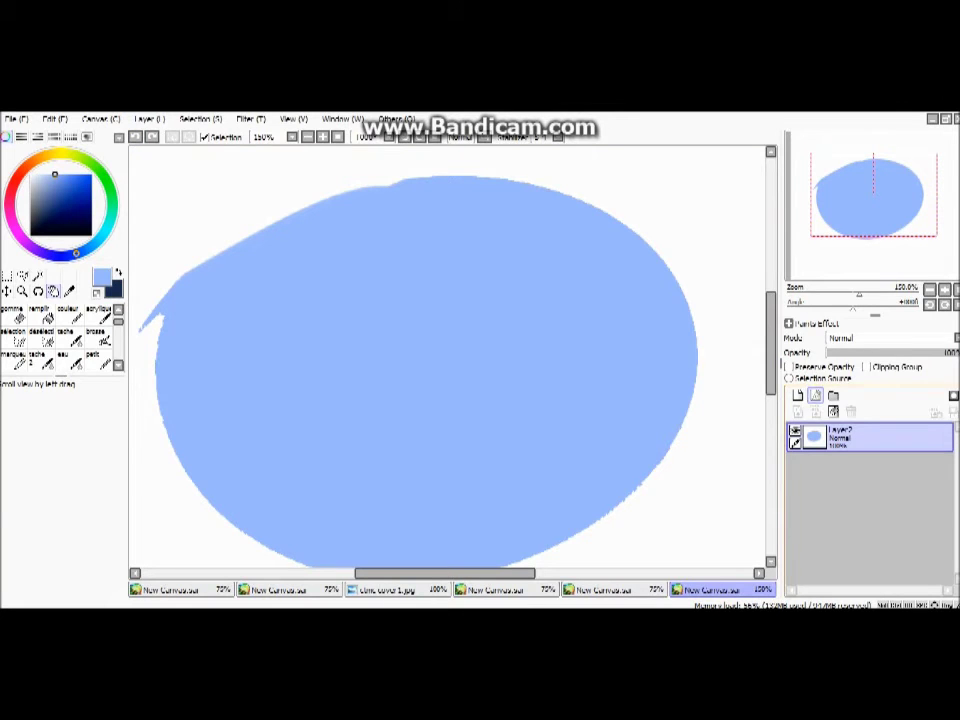
- Add a linework layer and draw an open angular outline with the Line tool beside the upper-left edge of the blue fill
{"action": "left_click", "coordinate": [816, 396]}
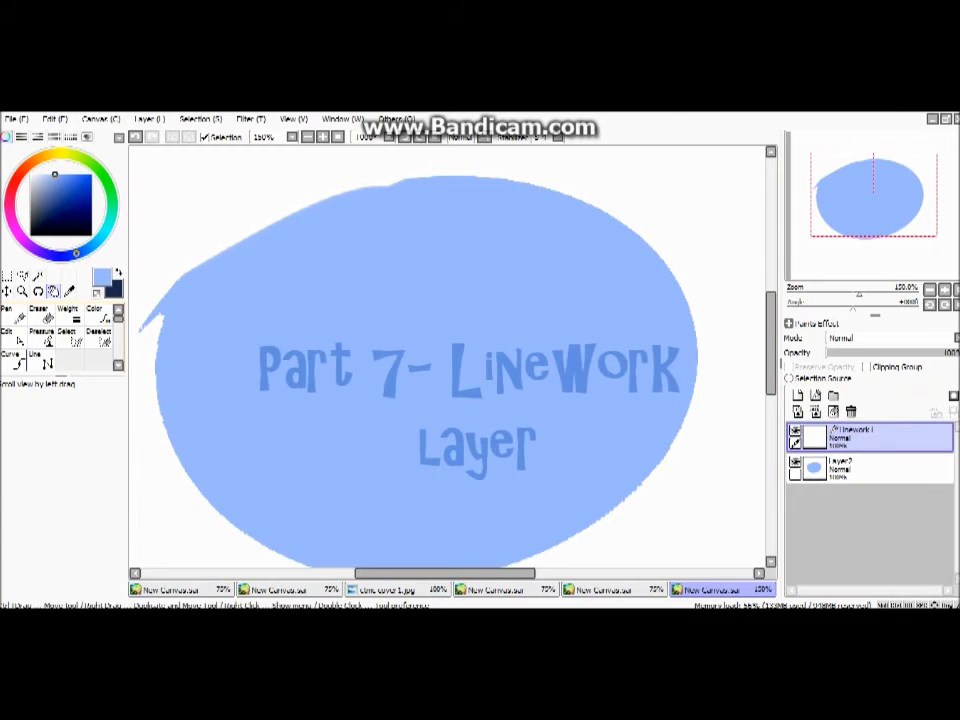
{"action": "left_click", "coordinate": [41, 360]}
{"action": "left_click", "coordinate": [300, 215]}
{"action": "left_click", "coordinate": [243, 178]}
{"action": "left_click", "coordinate": [198, 178]}
{"action": "left_click", "coordinate": [165, 246]}
{"action": "left_click", "coordinate": [237, 238]}
{"action": "double_click", "coordinate": [257, 201]}
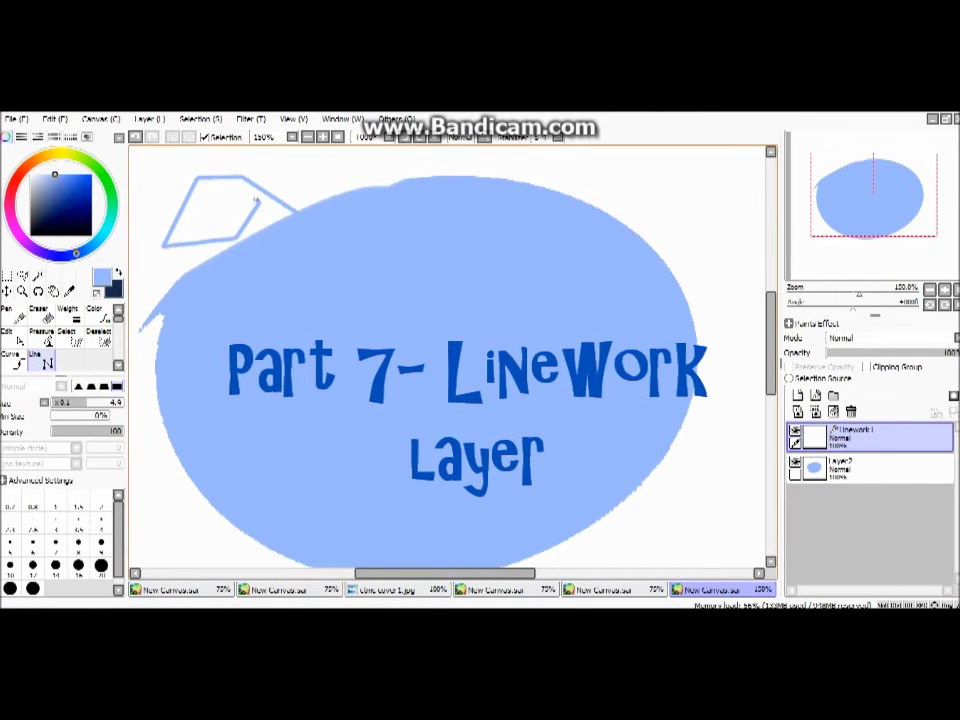
- Draw a thin leaf-like curved shape next to the angular outline using the Curve tool at size 2.3
{"action": "left_click", "coordinate": [13, 360]}
{"action": "left_click", "coordinate": [369, 167]}
{"action": "left_click", "coordinate": [279, 168]}
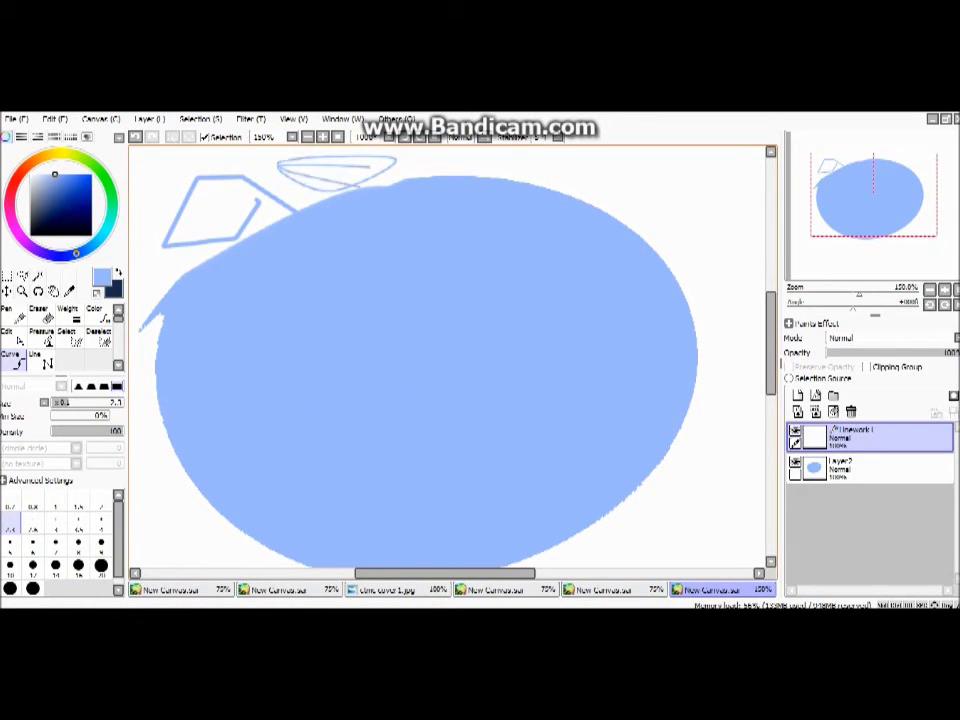
- Zoom out to 75% and paint a large selection area across the blue fill with the linework Select tool at size 50
{"action": "left_click", "coordinate": [338, 137]}
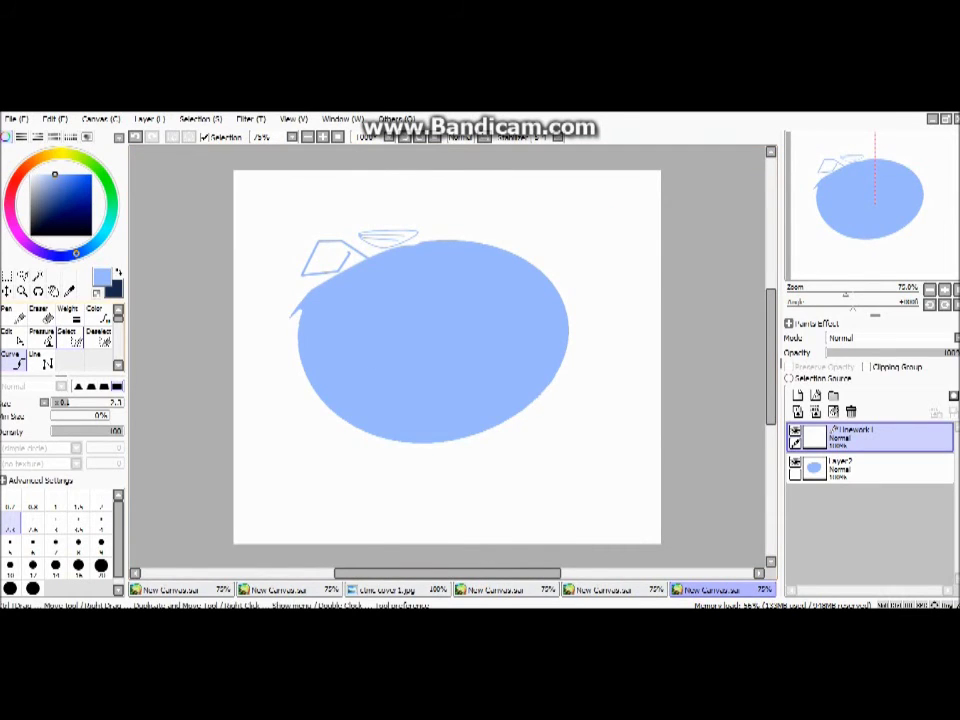
{"action": "left_click", "coordinate": [70, 338]}
{"action": "left_click_drag", "start_coordinate": [480, 270], "coordinate": [319, 349]}
{"action": "mouse_move", "coordinate": [506, 287]}
{"action": "left_mouse_down"}
{"action": "mouse_move", "coordinate": [427, 320]}
{"action": "mouse_move", "coordinate": [460, 290]}
{"action": "left_mouse_up"}
{"action": "mouse_move", "coordinate": [358, 356]}
{"action": "left_mouse_down"}
{"action": "mouse_move", "coordinate": [480, 361]}
{"action": "mouse_move", "coordinate": [467, 318]}
{"action": "mouse_move", "coordinate": [456, 349]}
{"action": "mouse_move", "coordinate": [561, 322]}
{"action": "left_mouse_up"}
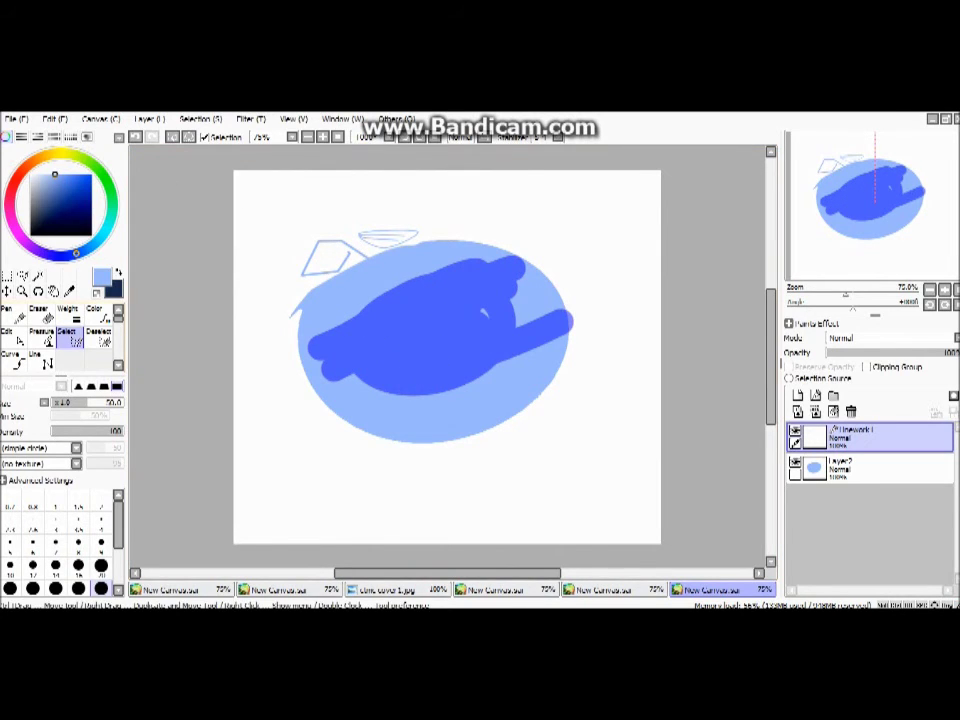
- Draw a blue zigzag across the light blue fill with the linework Pen at size 14
{"action": "left_click", "coordinate": [67, 309]}
{"action": "left_click", "coordinate": [14, 315]}
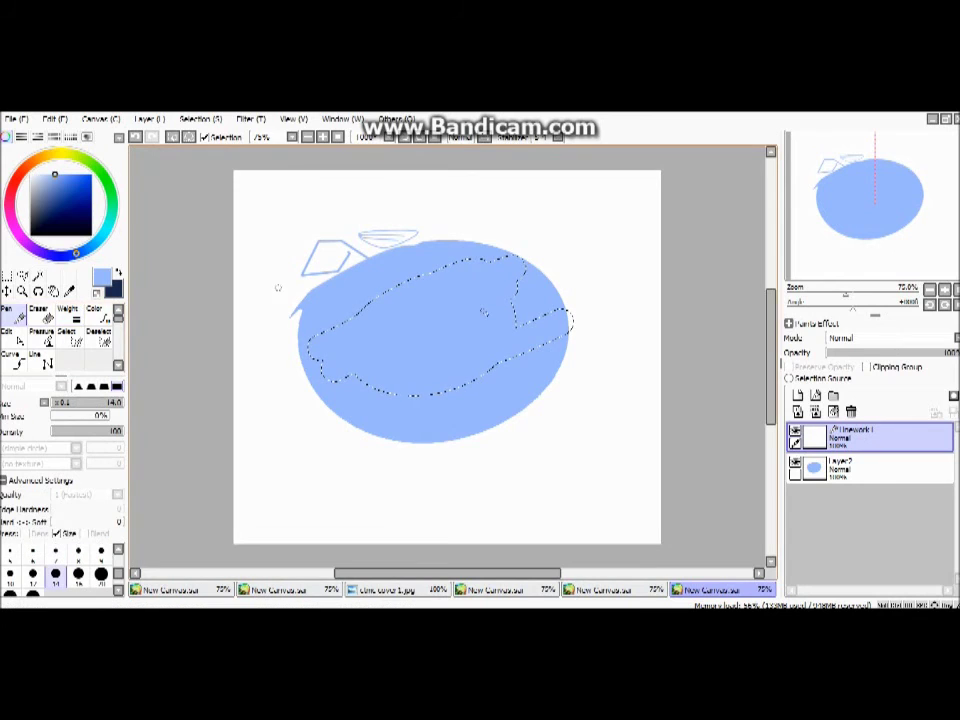
{"action": "left_click", "coordinate": [72, 201]}
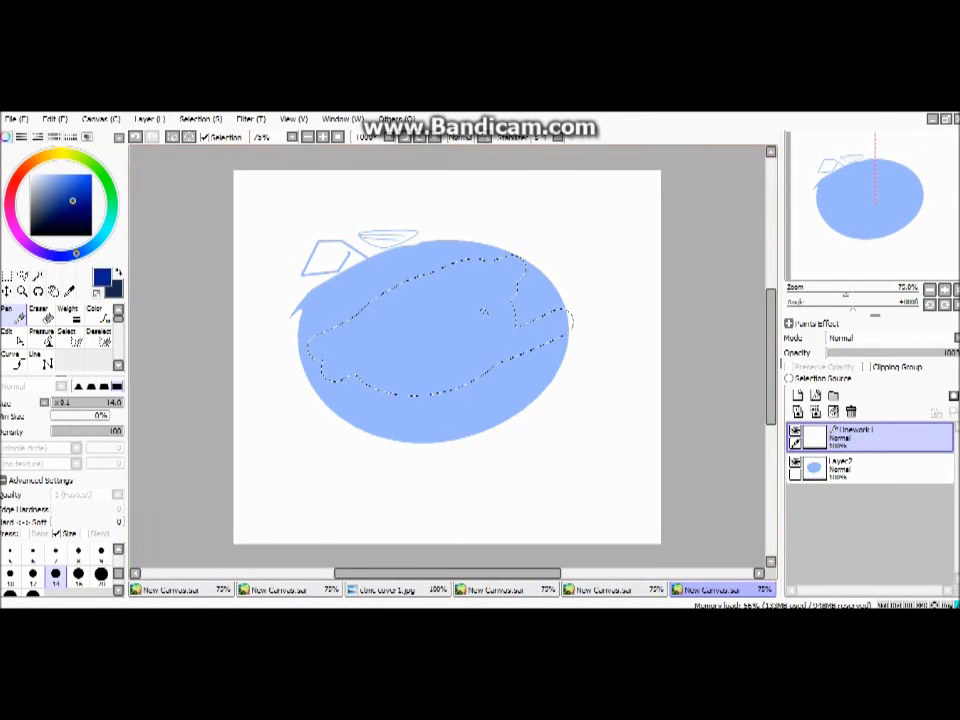
{"action": "mouse_move", "coordinate": [330, 352]}
{"action": "left_mouse_down"}
{"action": "mouse_move", "coordinate": [559, 287]}
{"action": "mouse_move", "coordinate": [311, 416]}
{"action": "mouse_move", "coordinate": [588, 318]}
{"action": "left_mouse_up"}
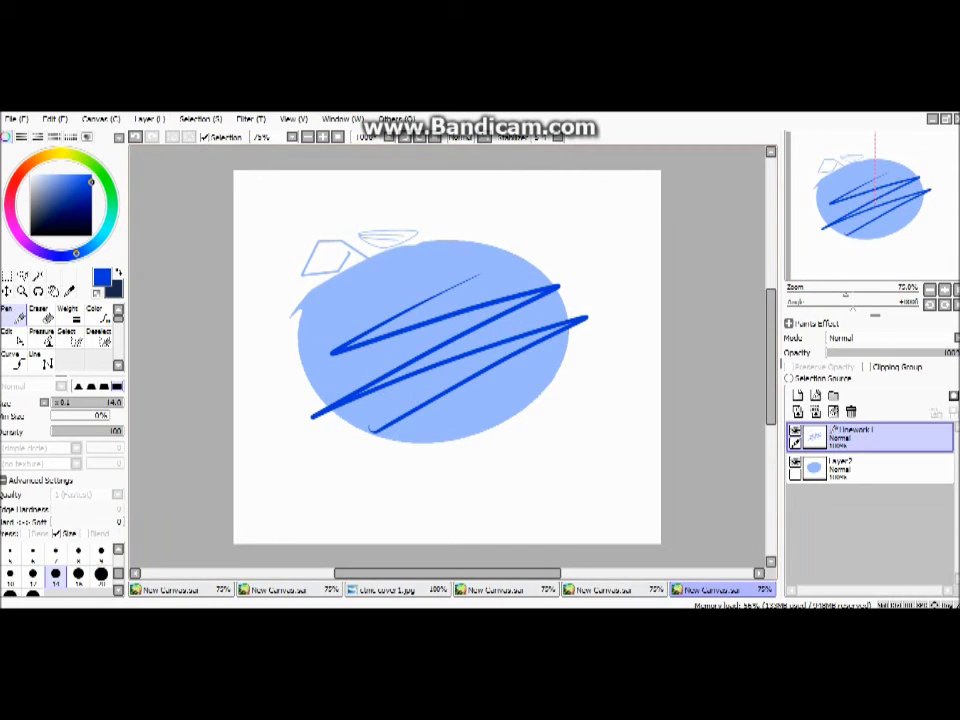
- Bring back the painted selection by undoing and invert it
{"action": "left_click", "coordinate": [135, 137]}
{"action": "left_click", "coordinate": [135, 137]}
{"action": "left_click", "coordinate": [189, 137]}
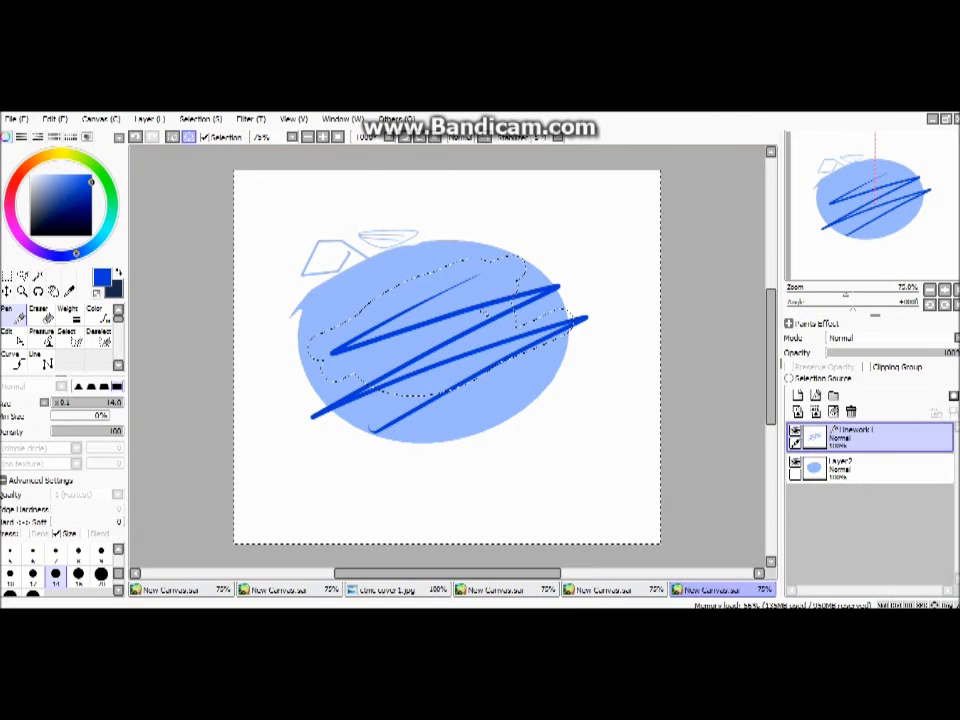